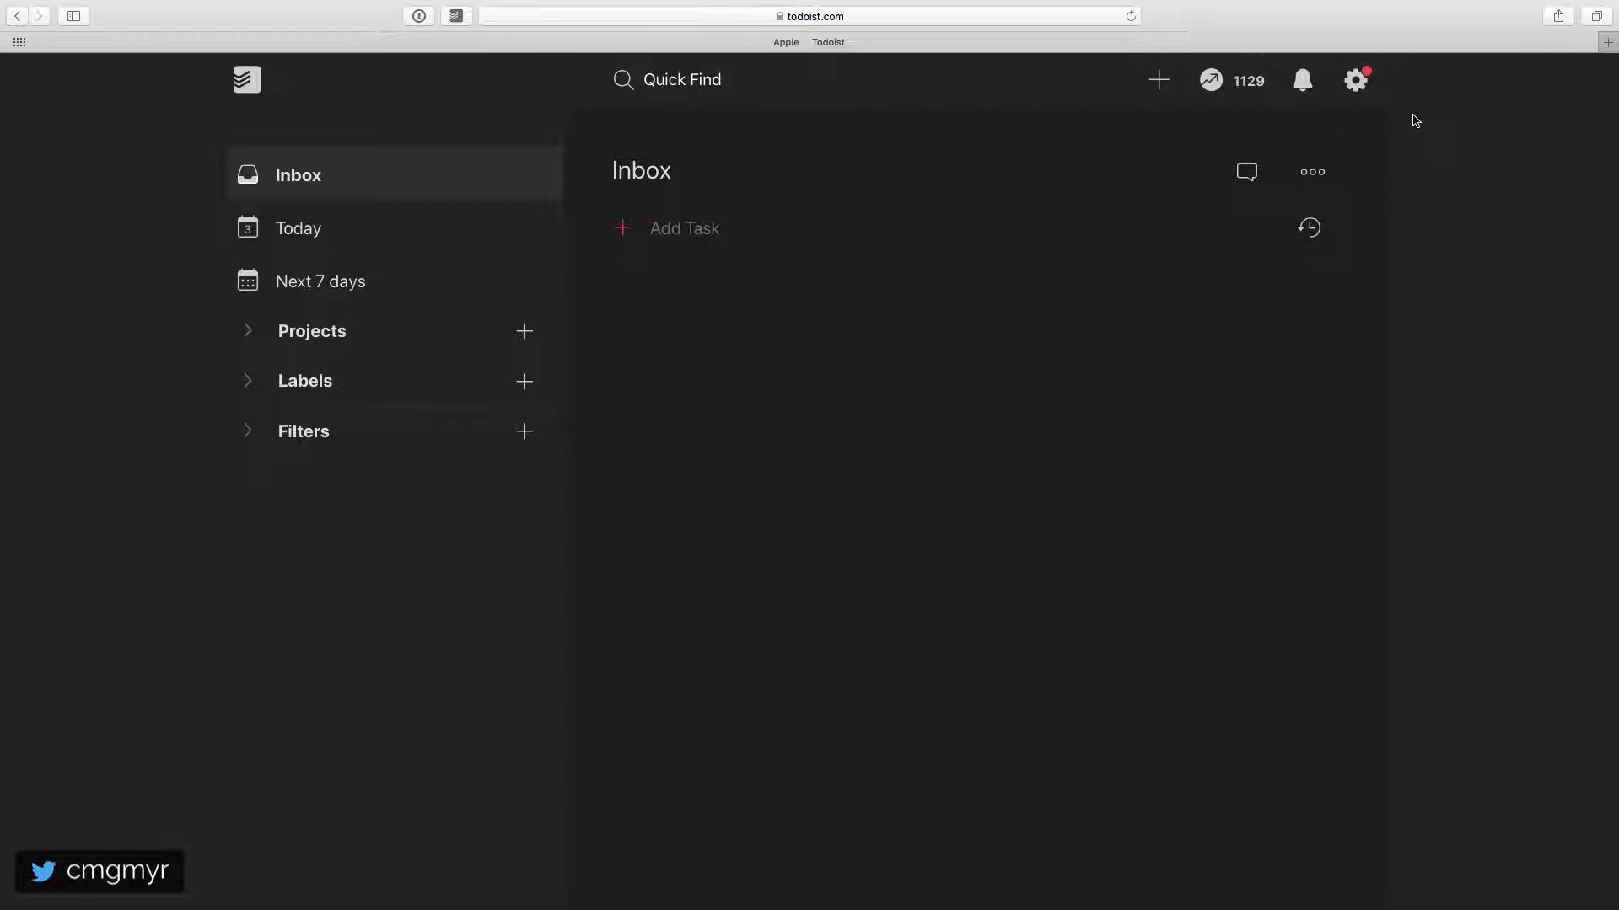
Update the web app to the available version 917, view its changelog, and close the changelog page.
left_click(1363, 90)
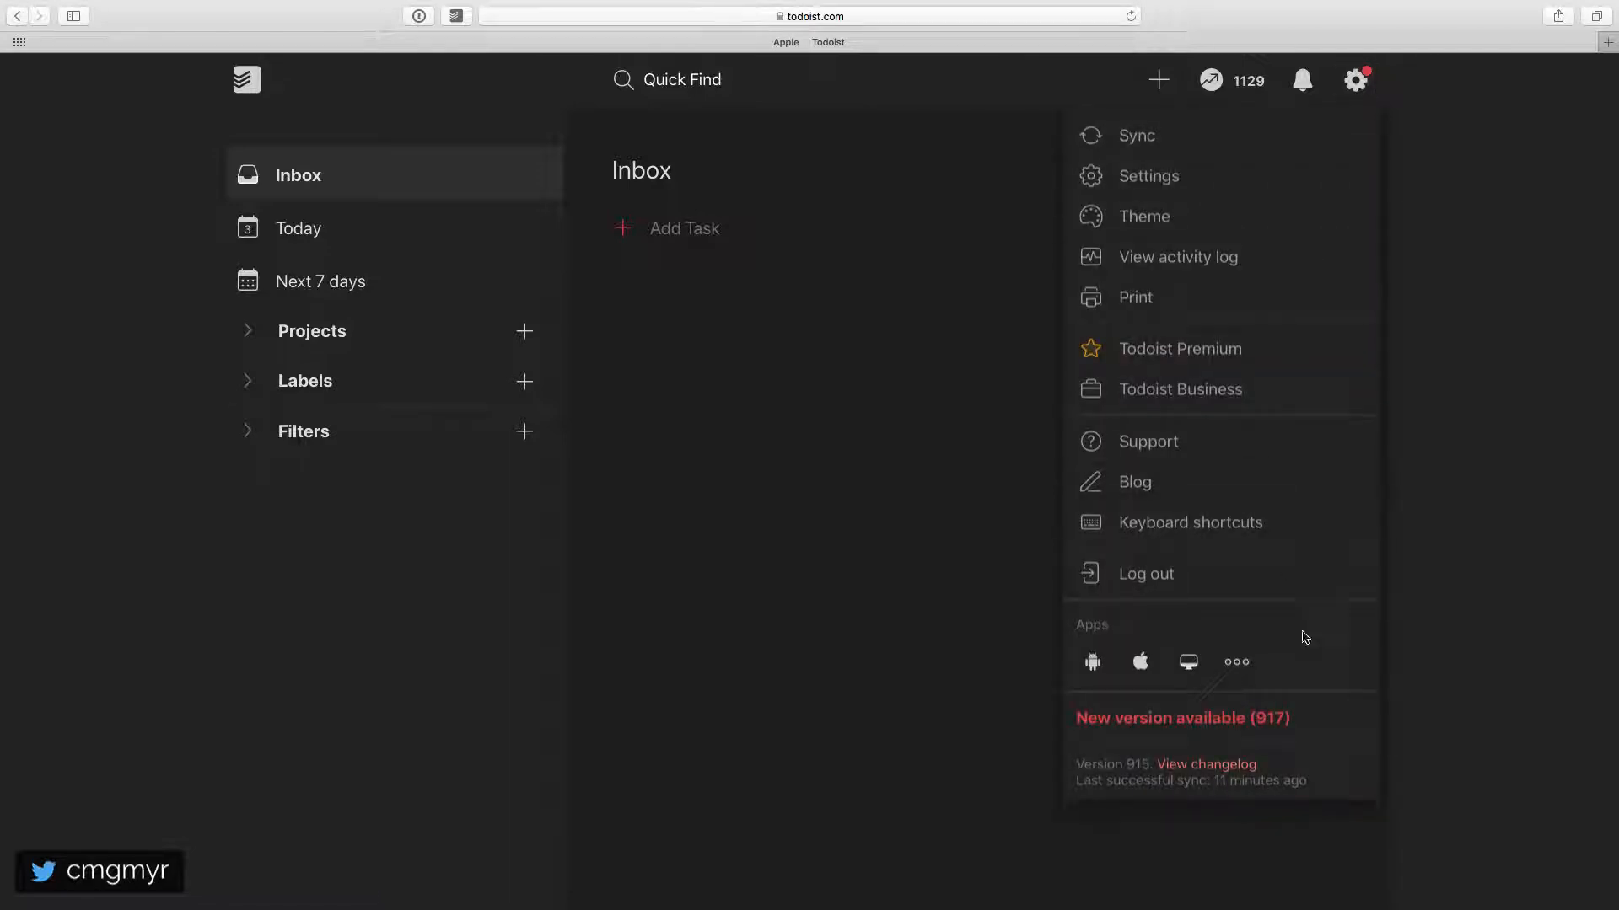
left_click(1266, 726)
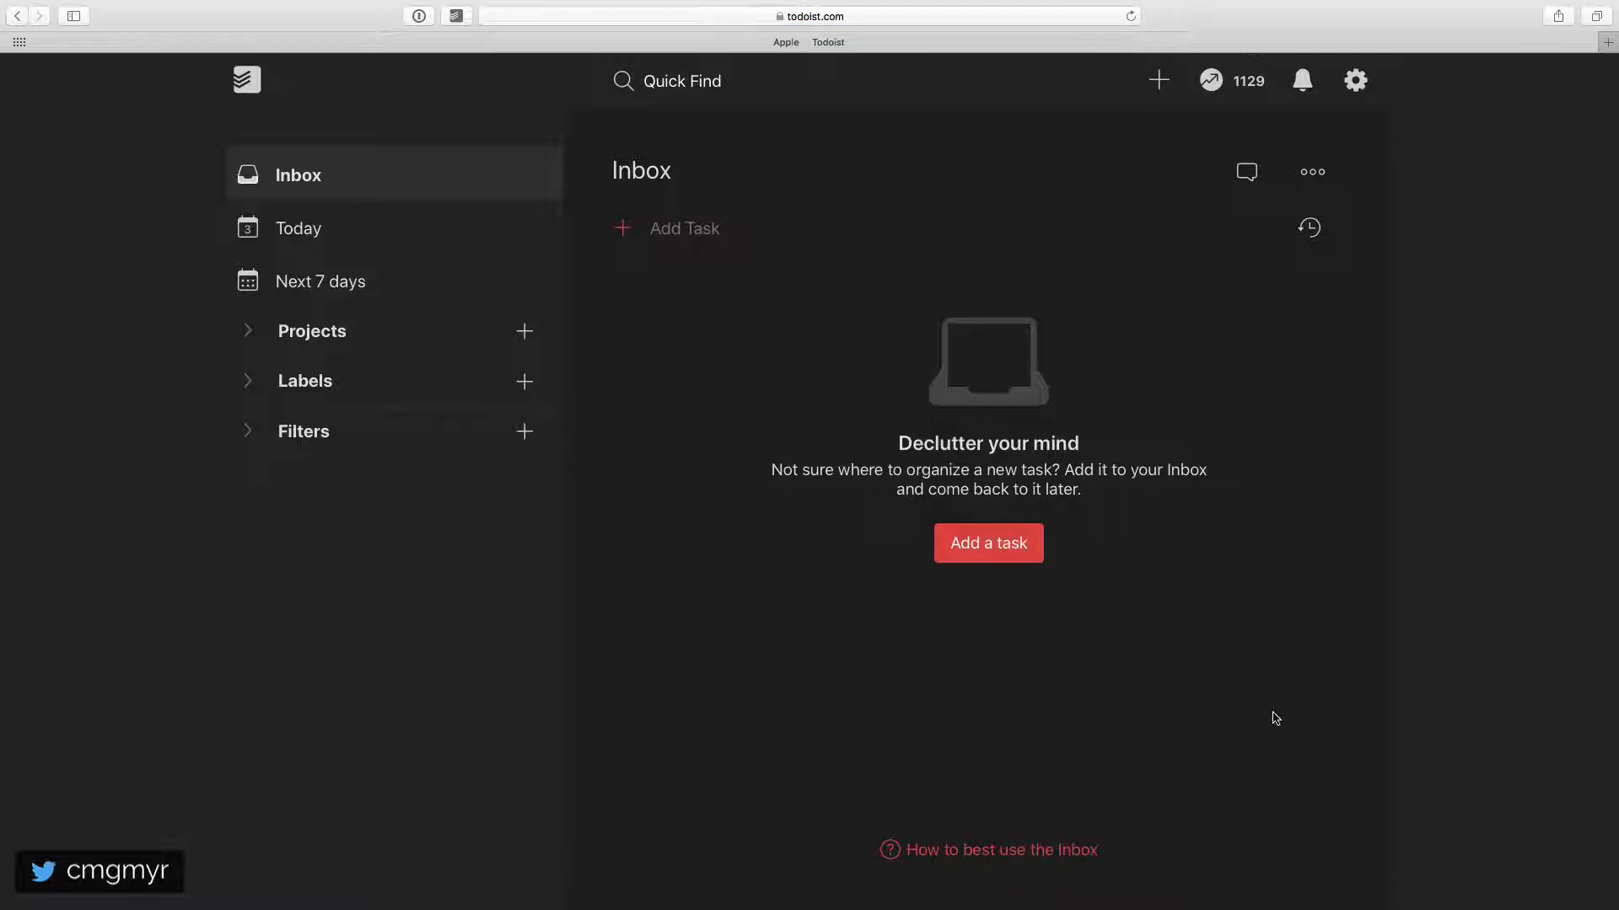
left_click(1357, 85)
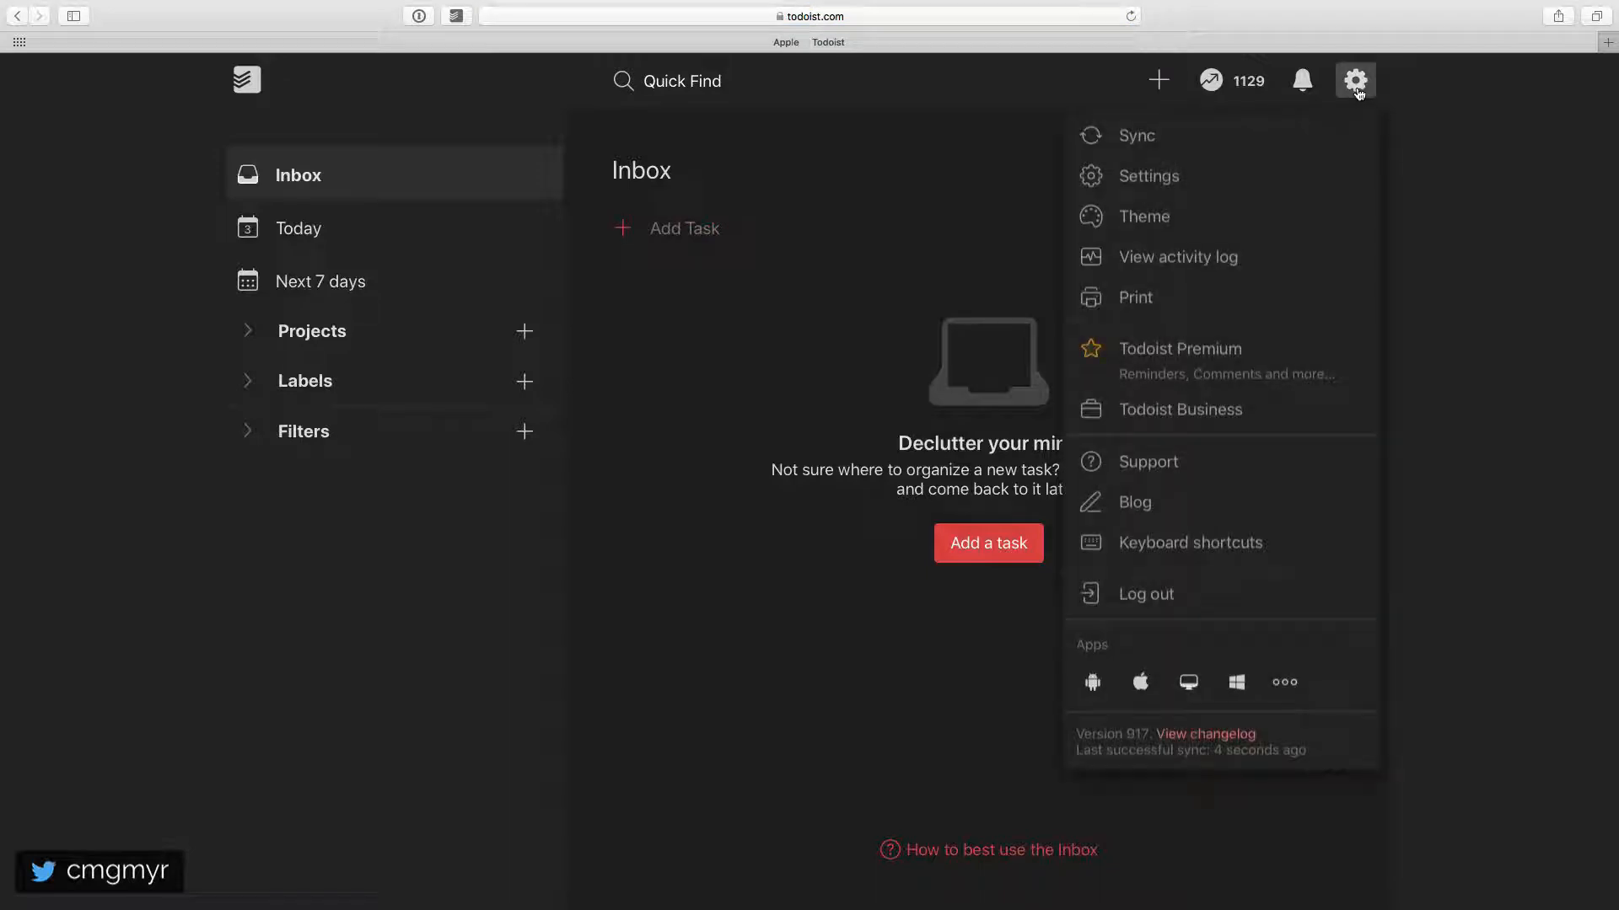
left_click(1198, 736)
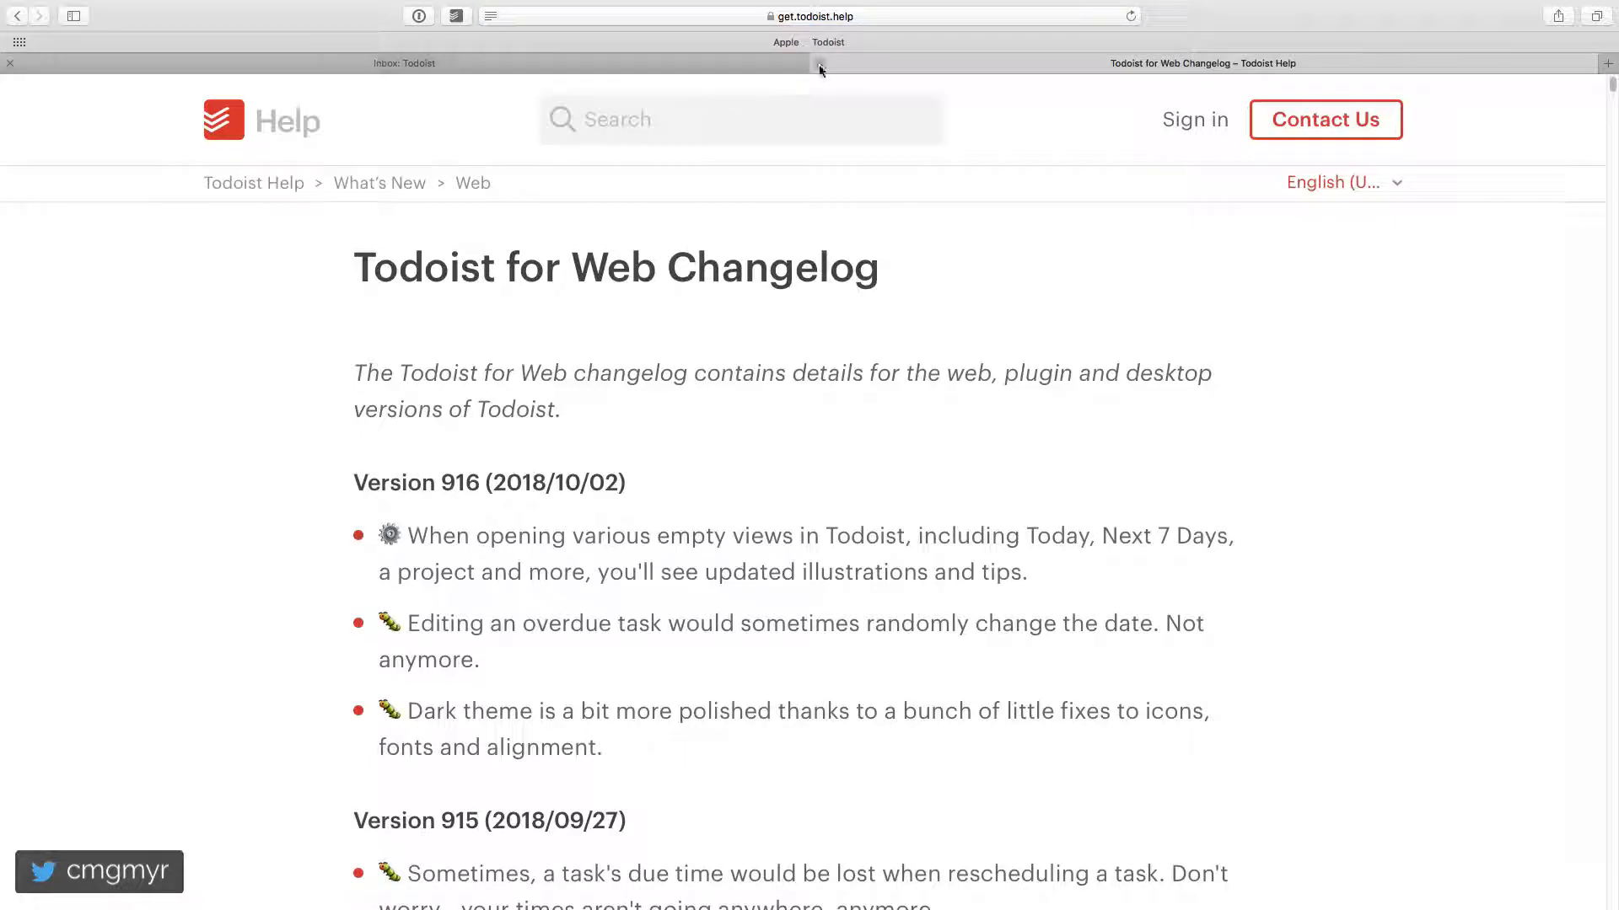
key("super+w")
Add a task named "New task" to the Inbox, recurring "every monday".
left_click(335, 177)
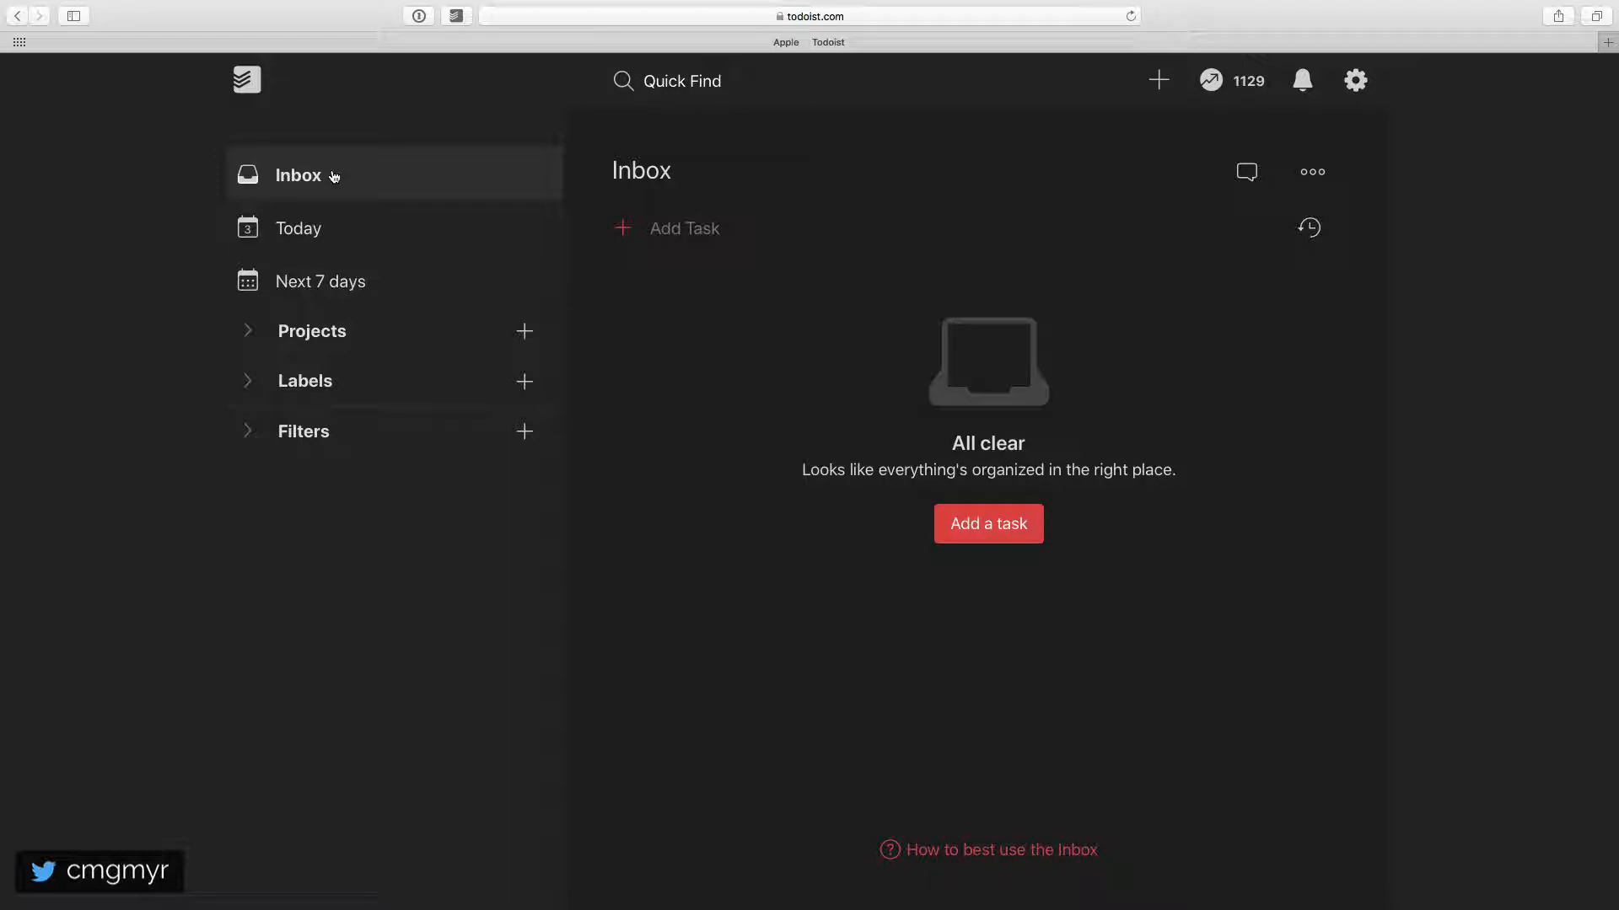
left_click(685, 228)
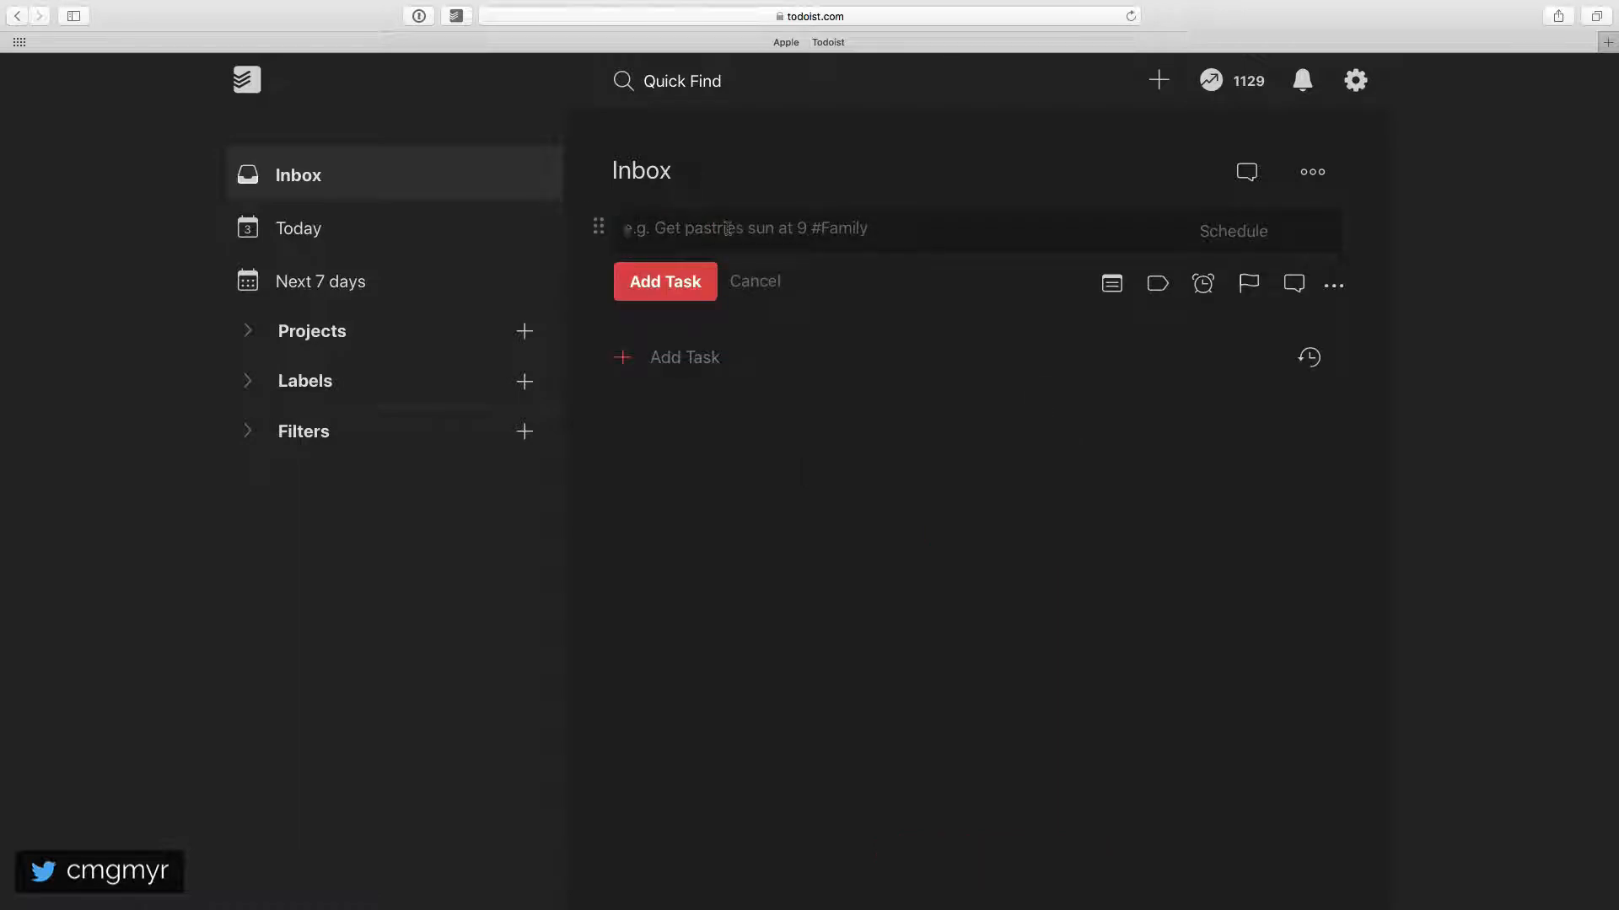
type("New task")
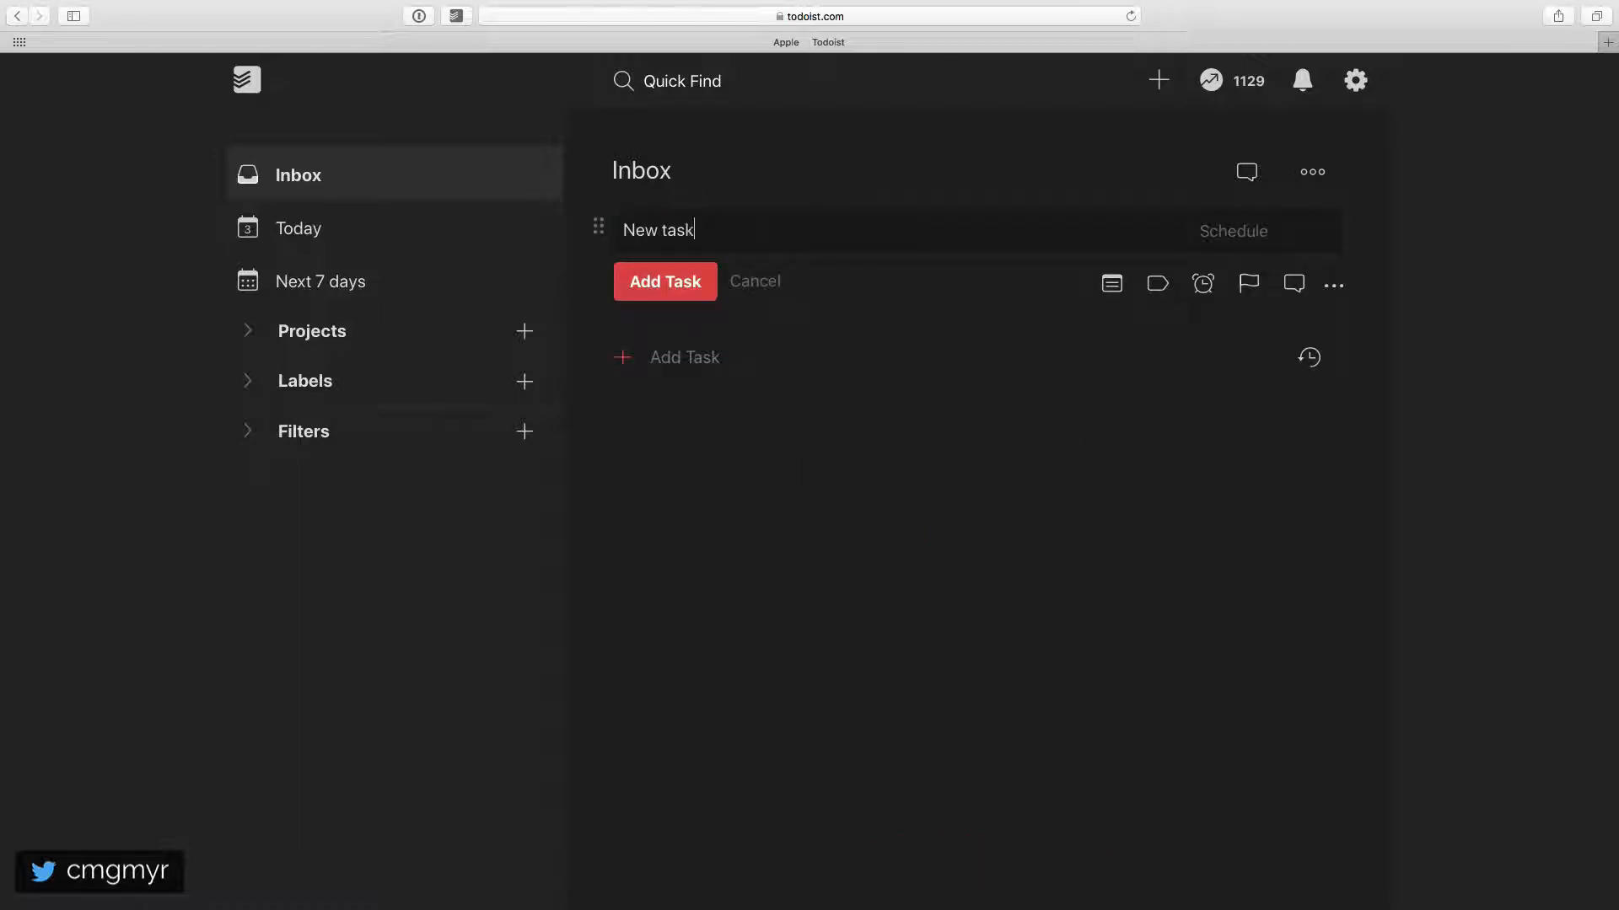
type(" every monday")
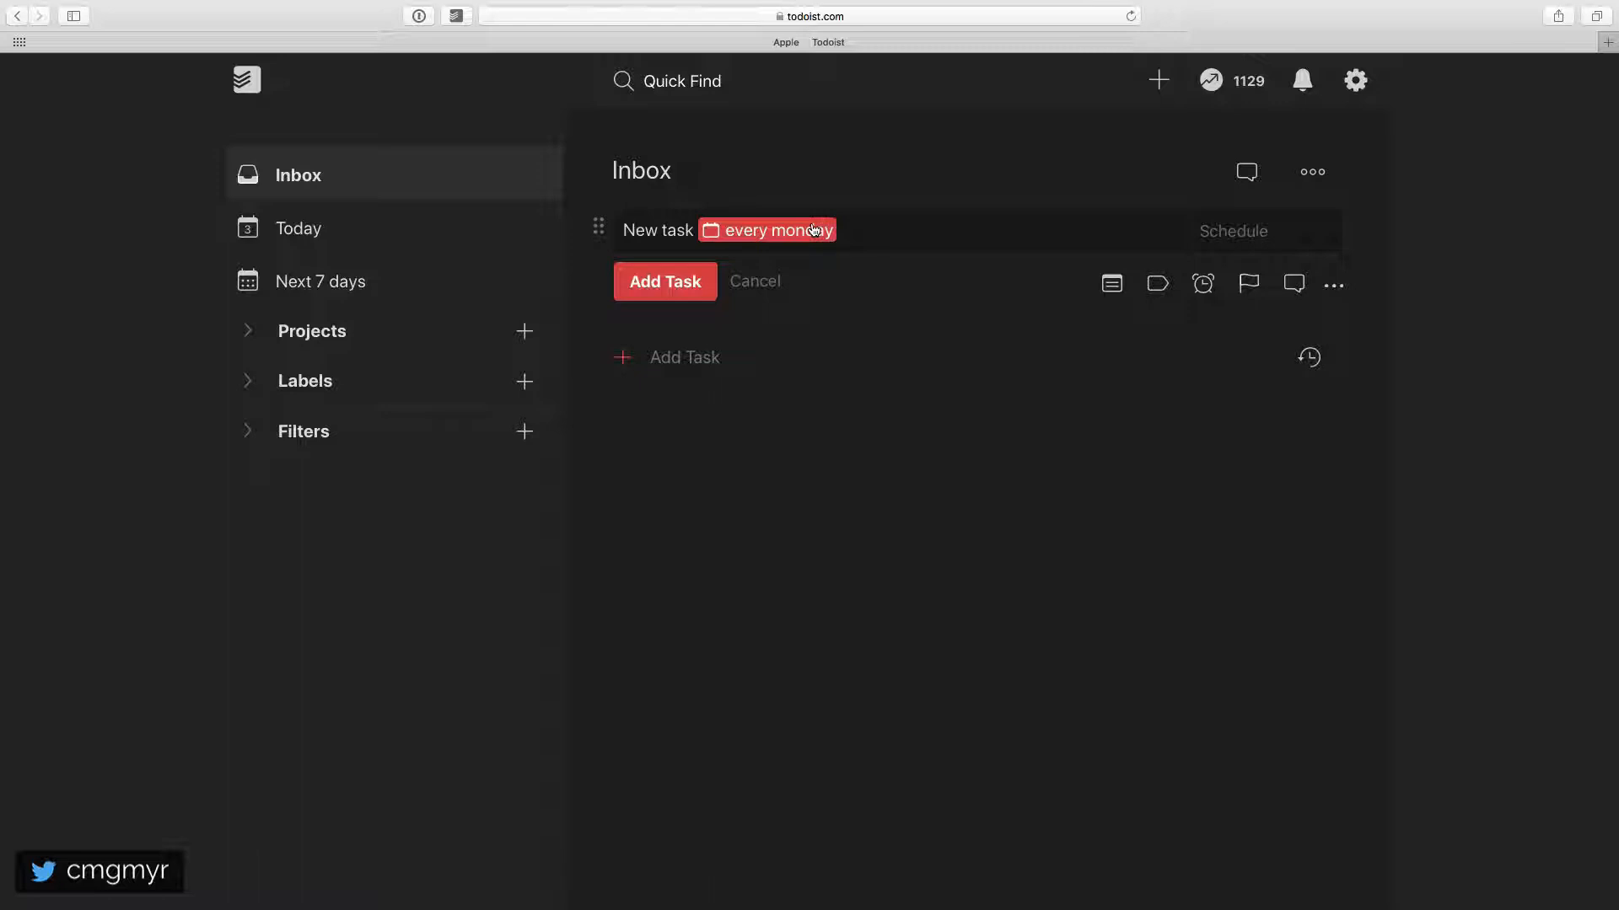
left_click(693, 291)
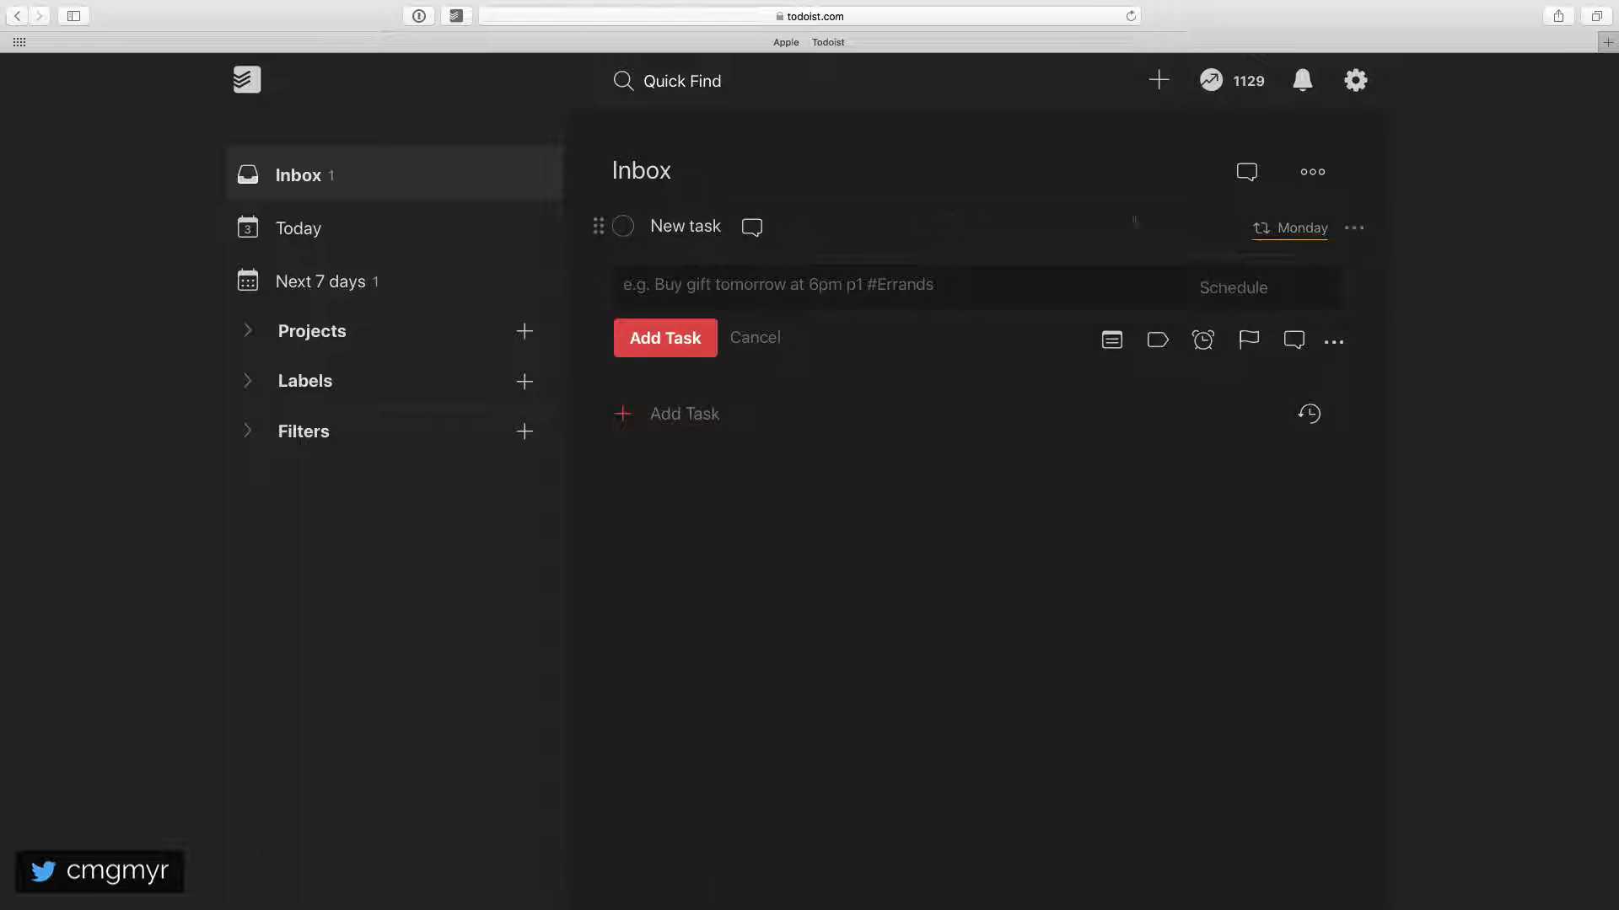
Add a task named "Second task" to the Inbox with the abbreviated recurring date "ev mon".
mouse_move(1290, 233)
type("Se")
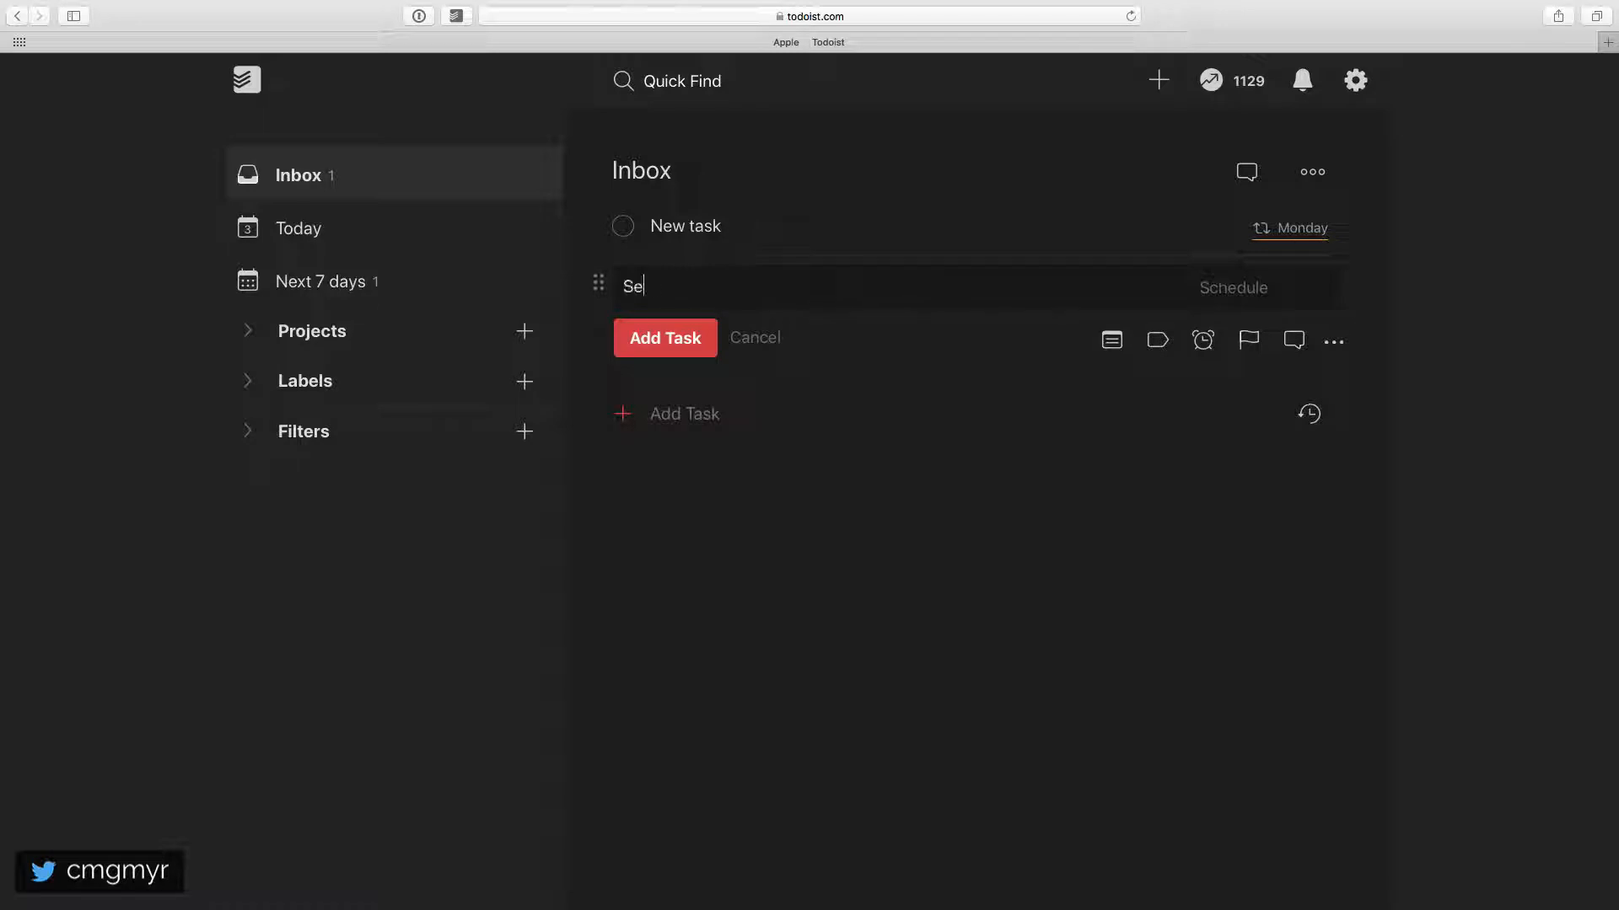
type("cond task ev mon")
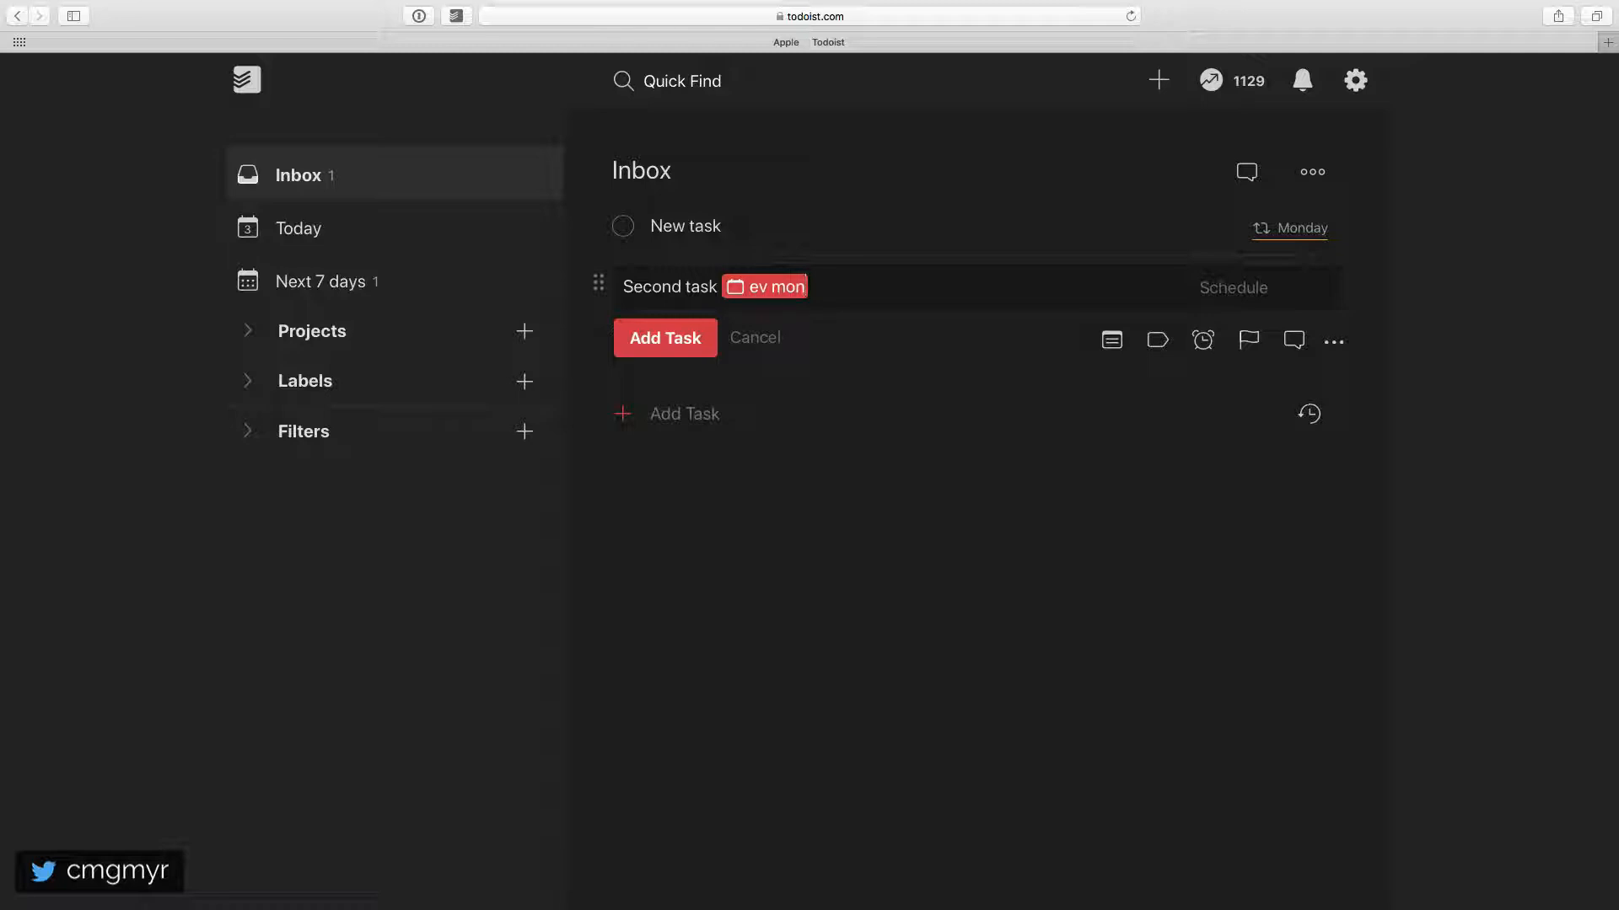
key("Return")
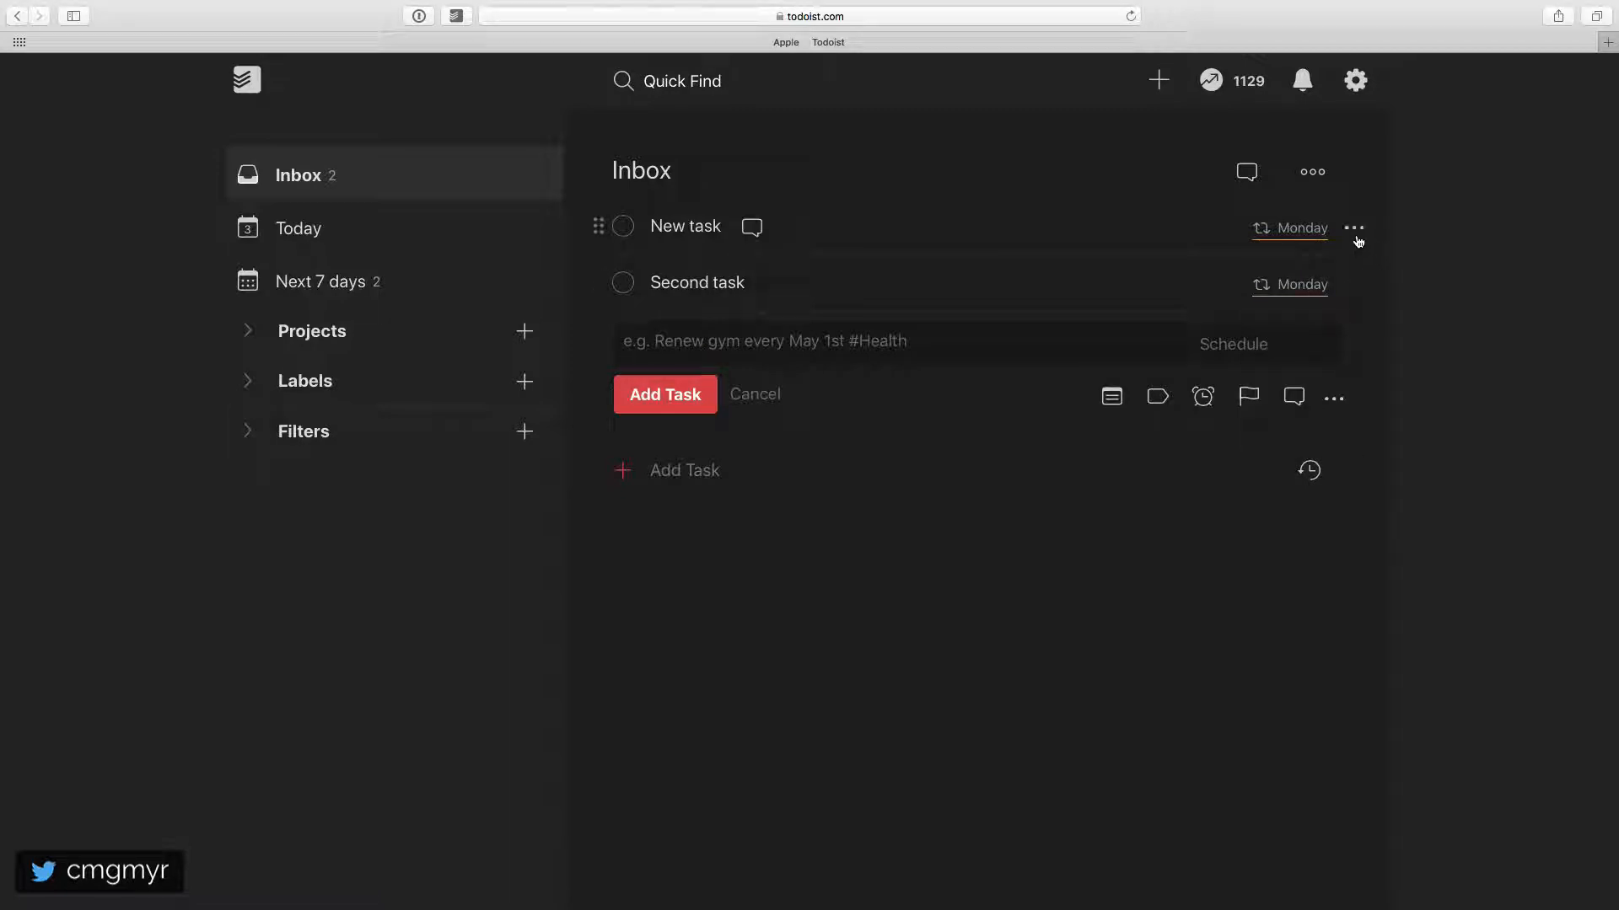
Delete both sample tasks, "New task" and "Second task", from the Inbox.
left_click(1353, 227)
left_click(1166, 786)
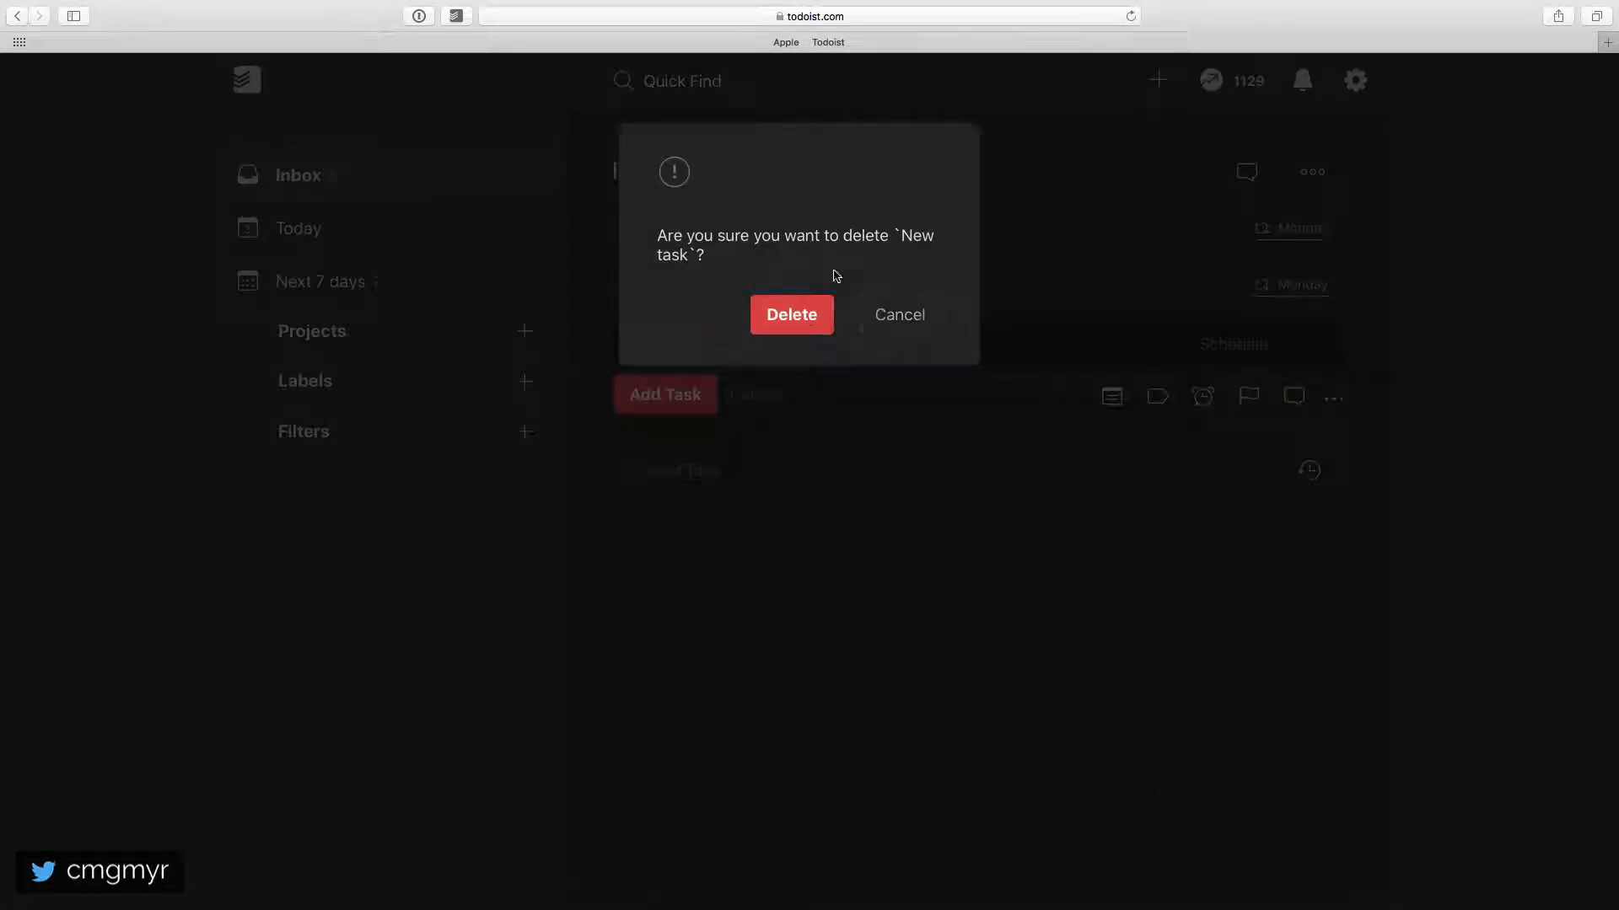
left_click(811, 317)
left_click(1353, 227)
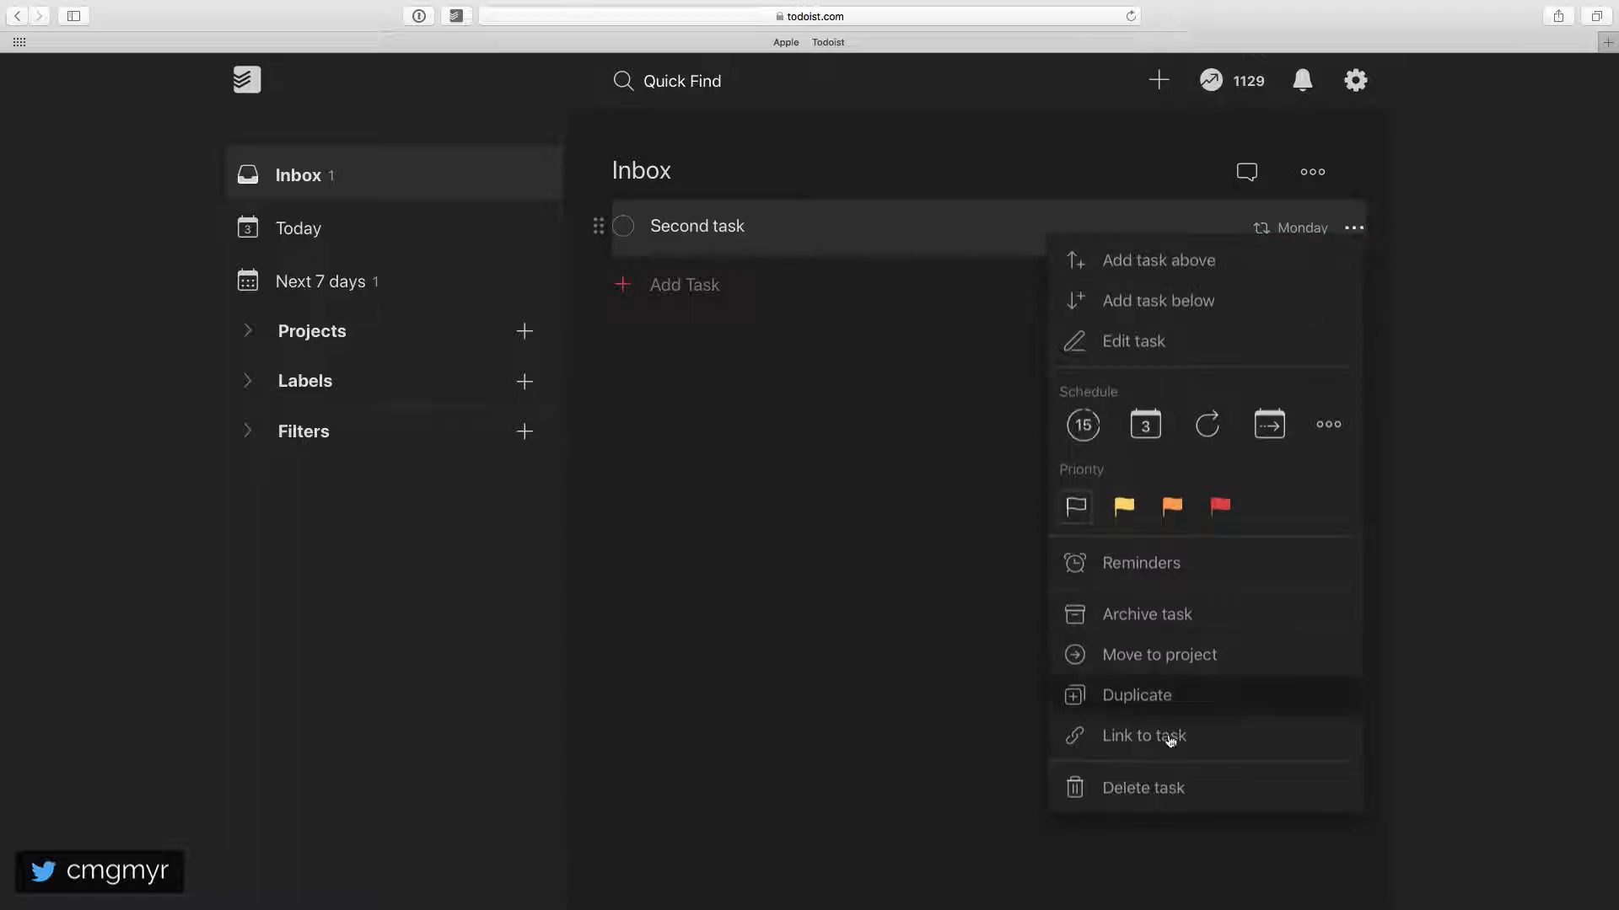
left_click(1167, 785)
left_click(797, 329)
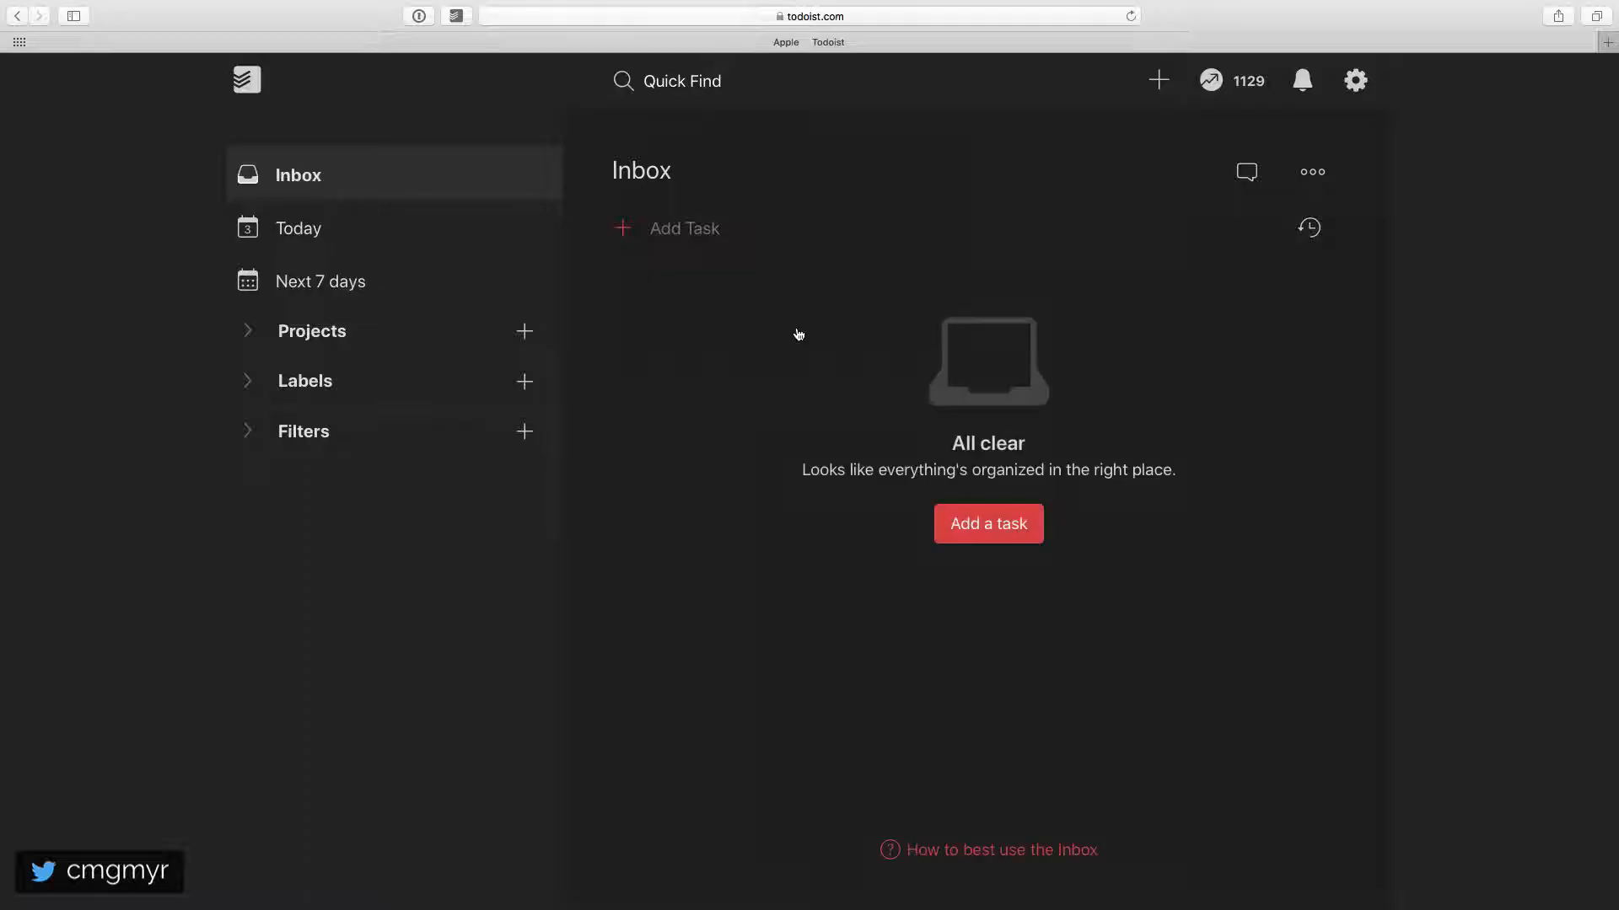
Add a task named "Medidate" to the Inbox, recurring "every day".
left_click(706, 244)
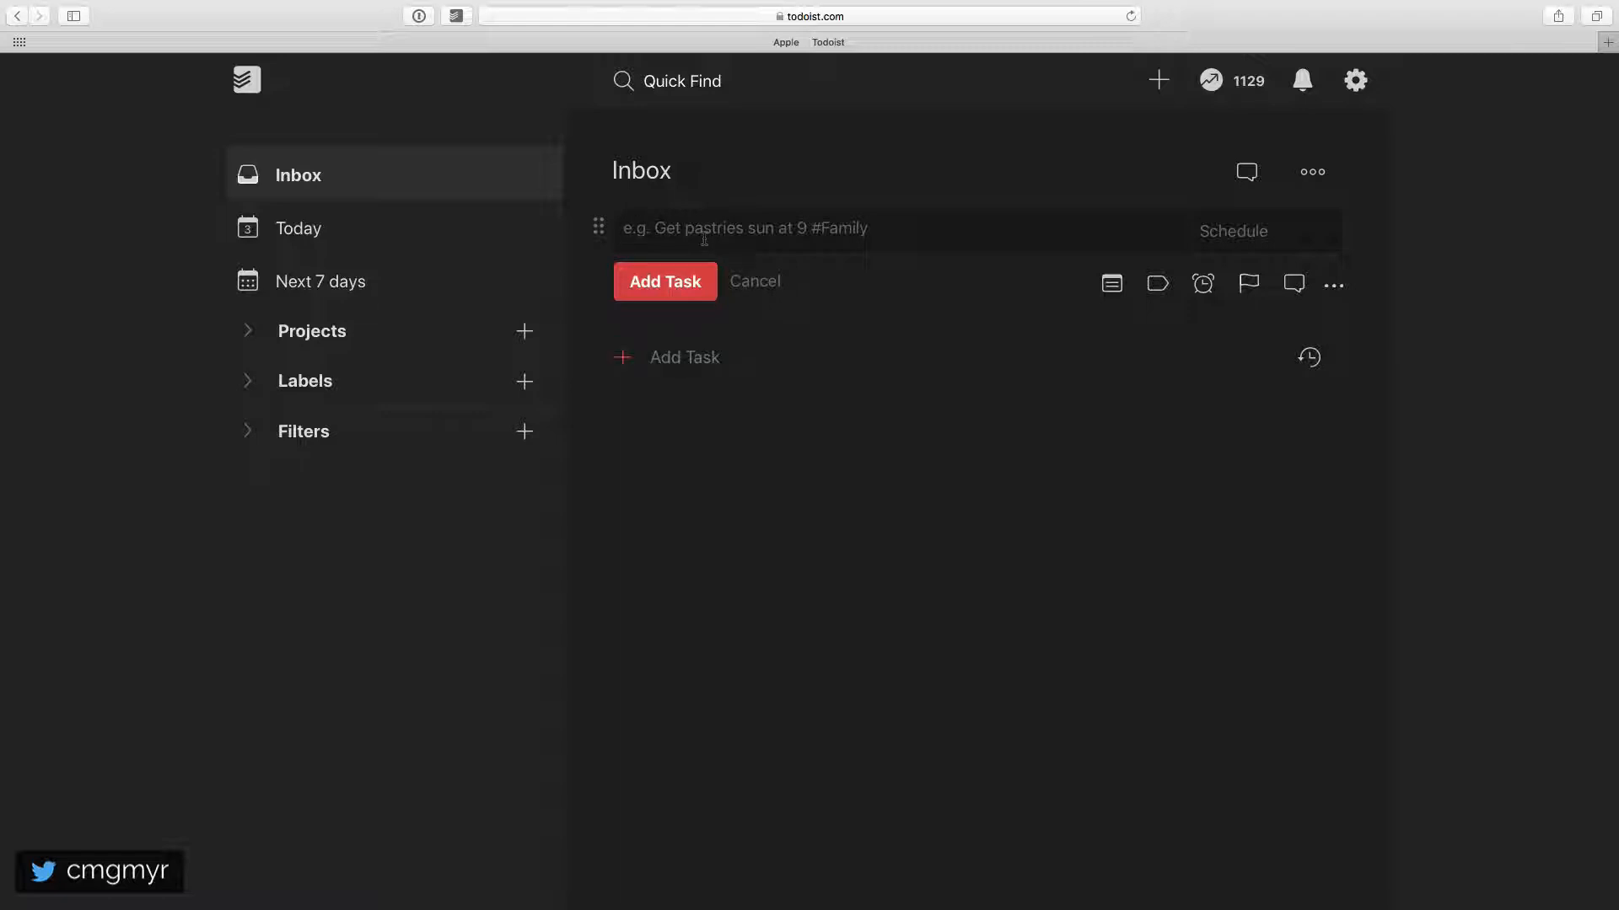
type("Meditate ")
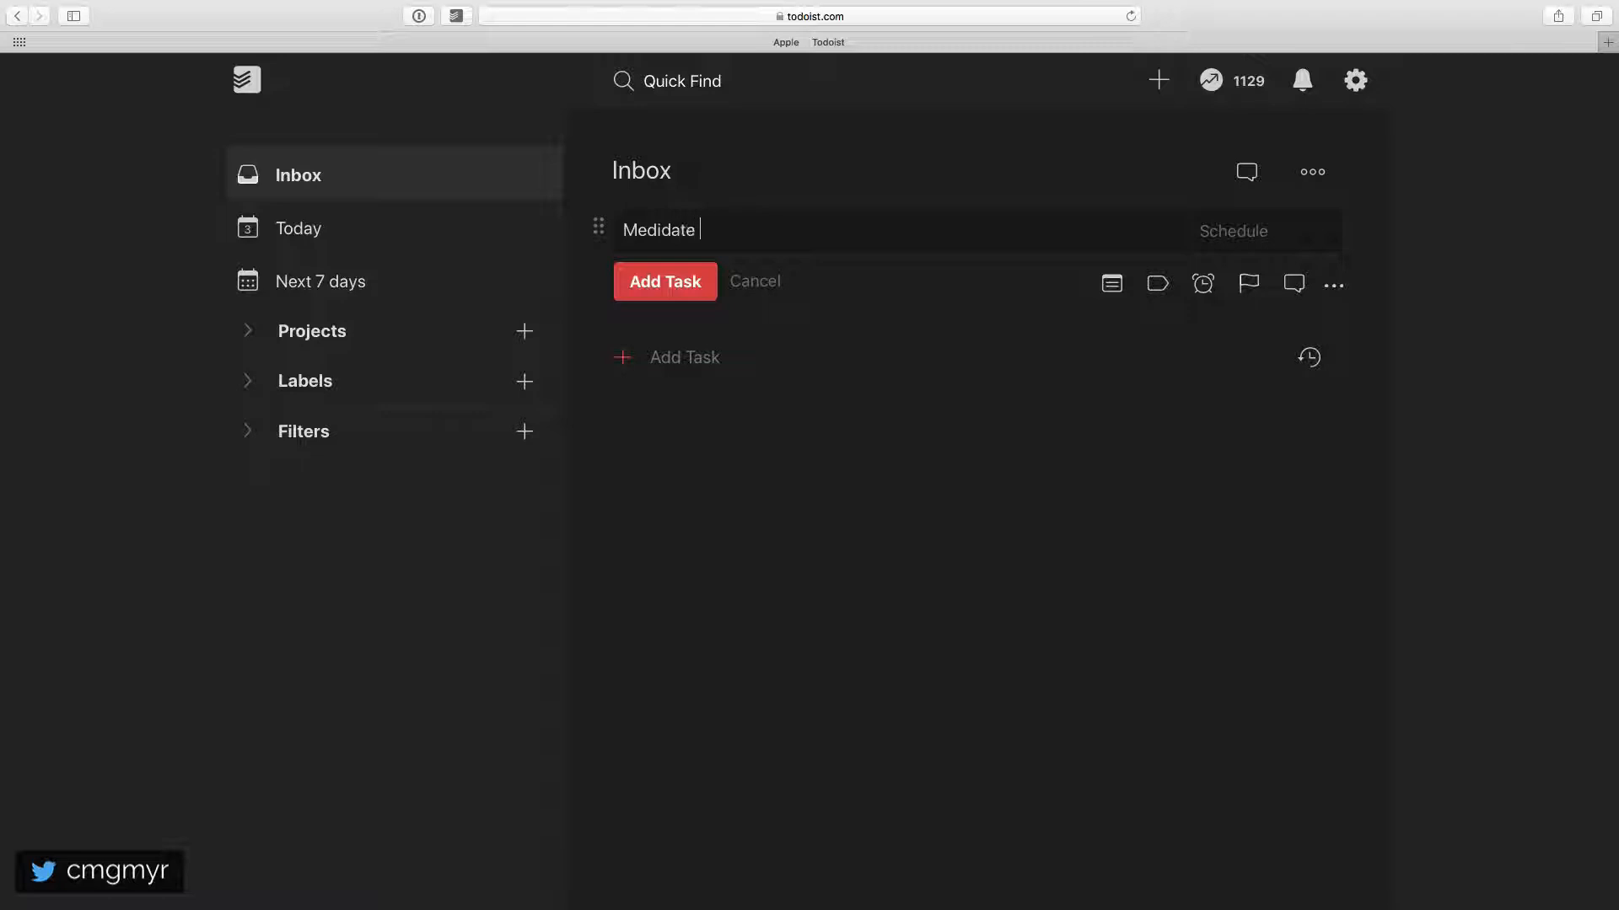
type("every day")
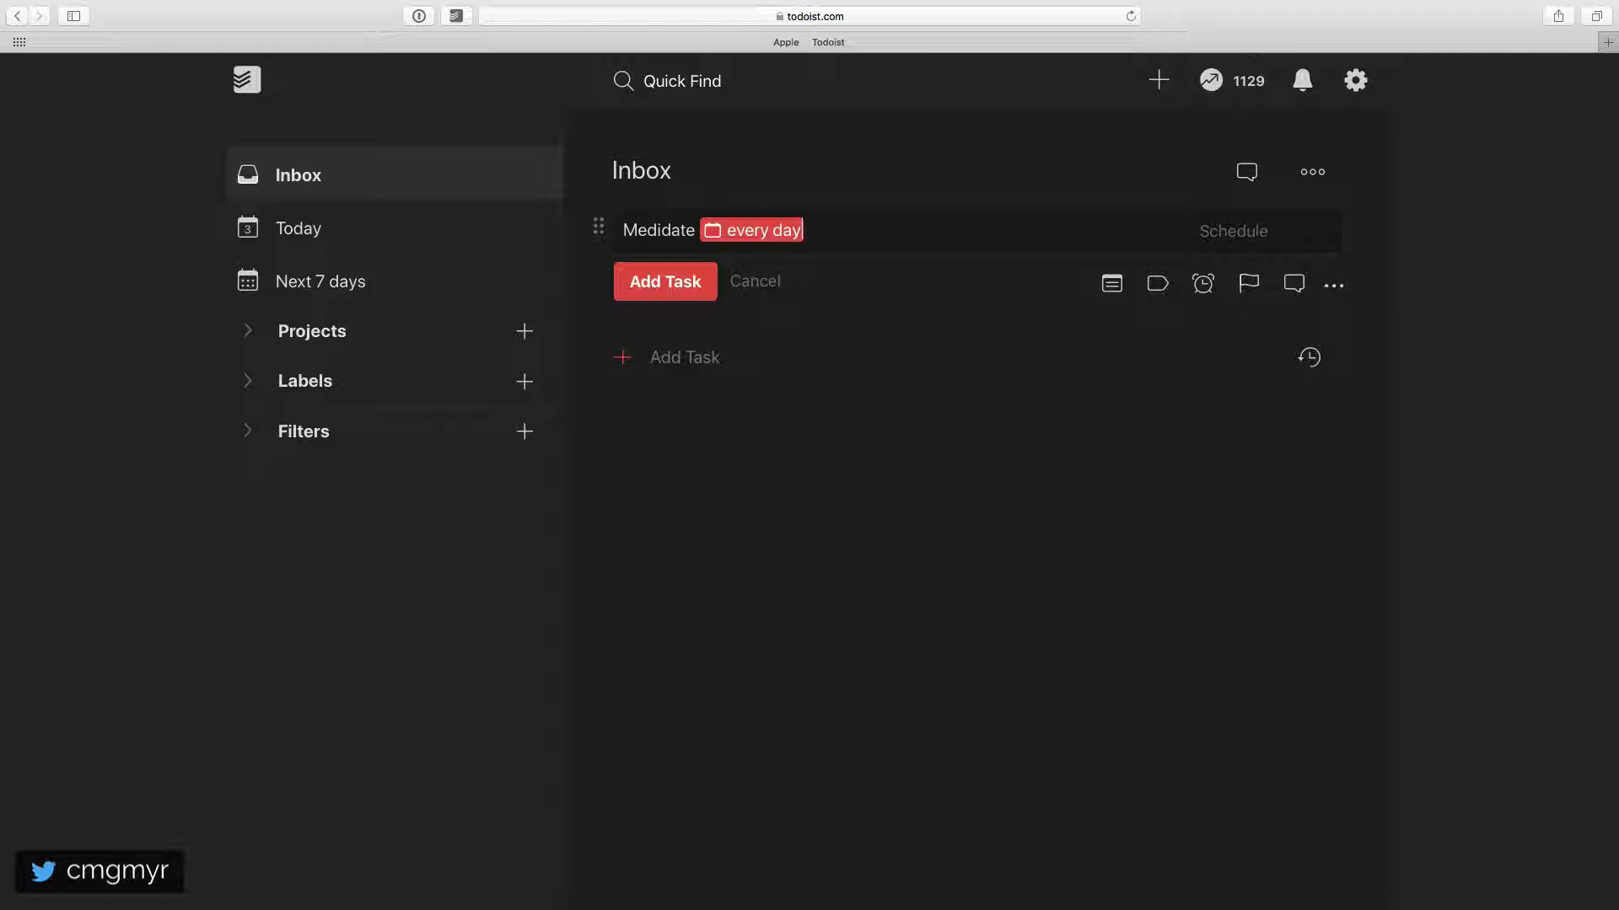
key("Return")
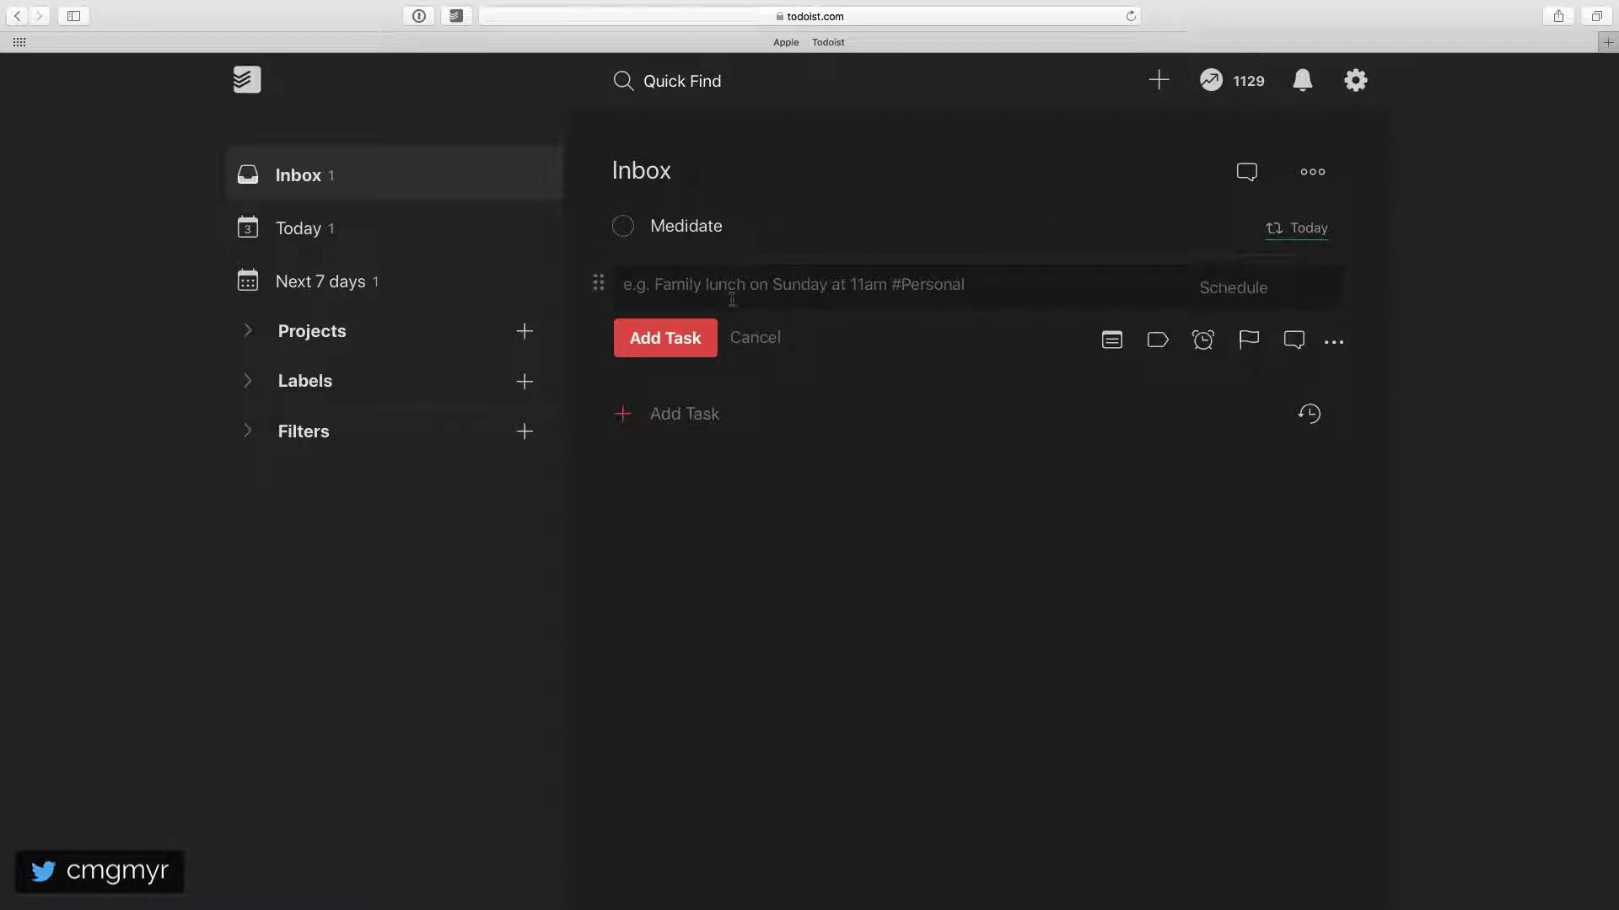
Add a task named "Daily review" recurring "every workday", keeping the word "Daily" as plain text instead of a date.
type("Daily rev")
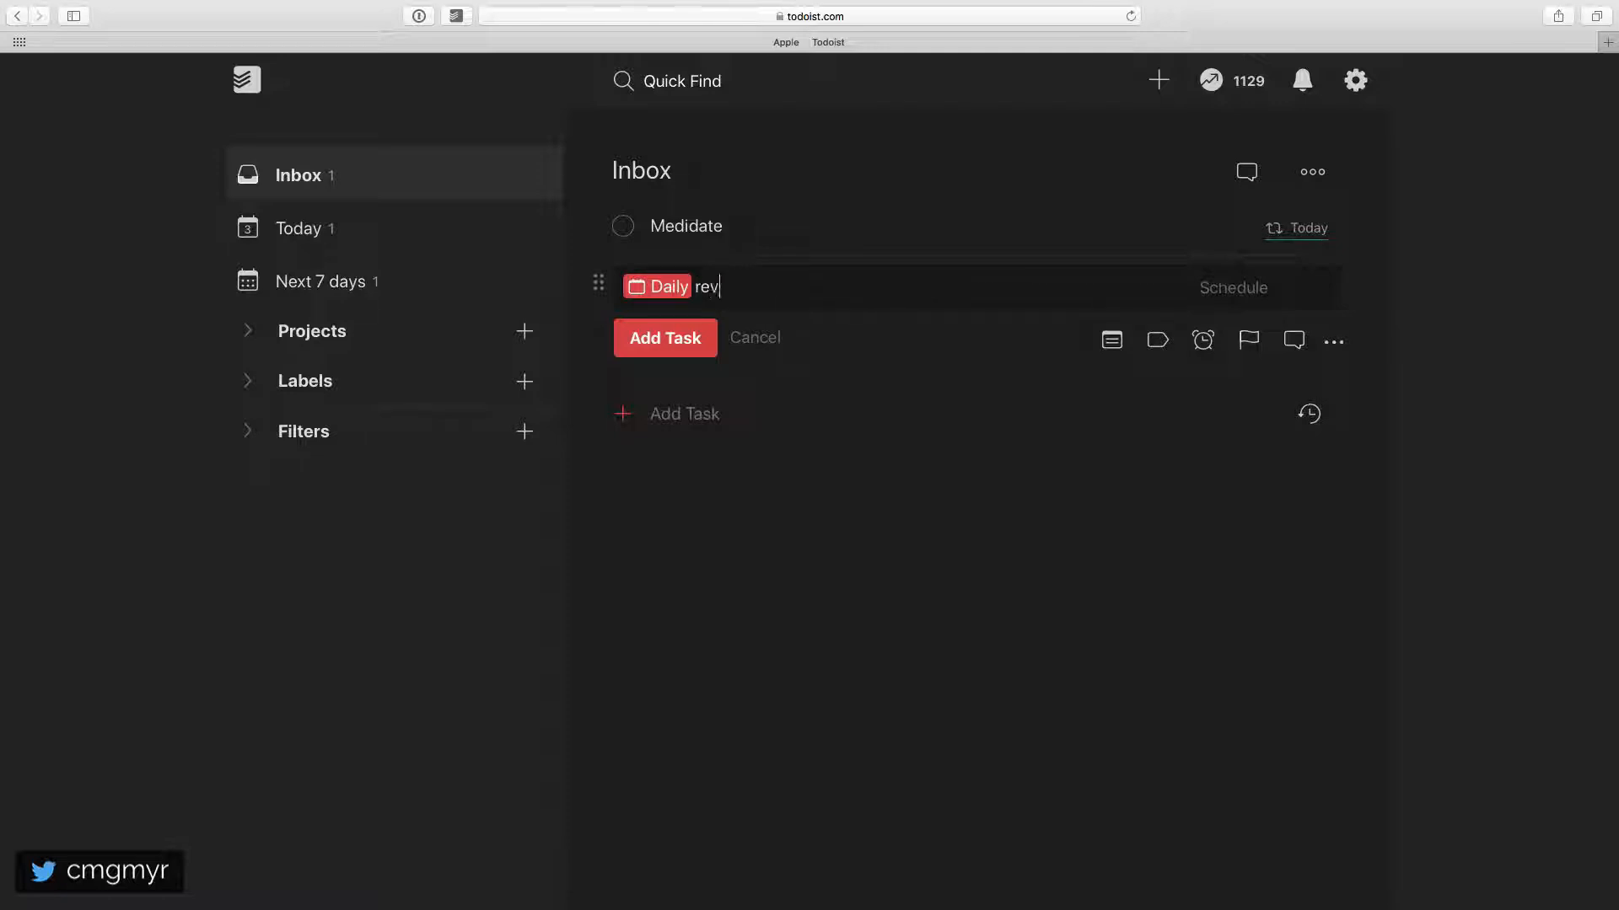
type("iew")
left_click(684, 290)
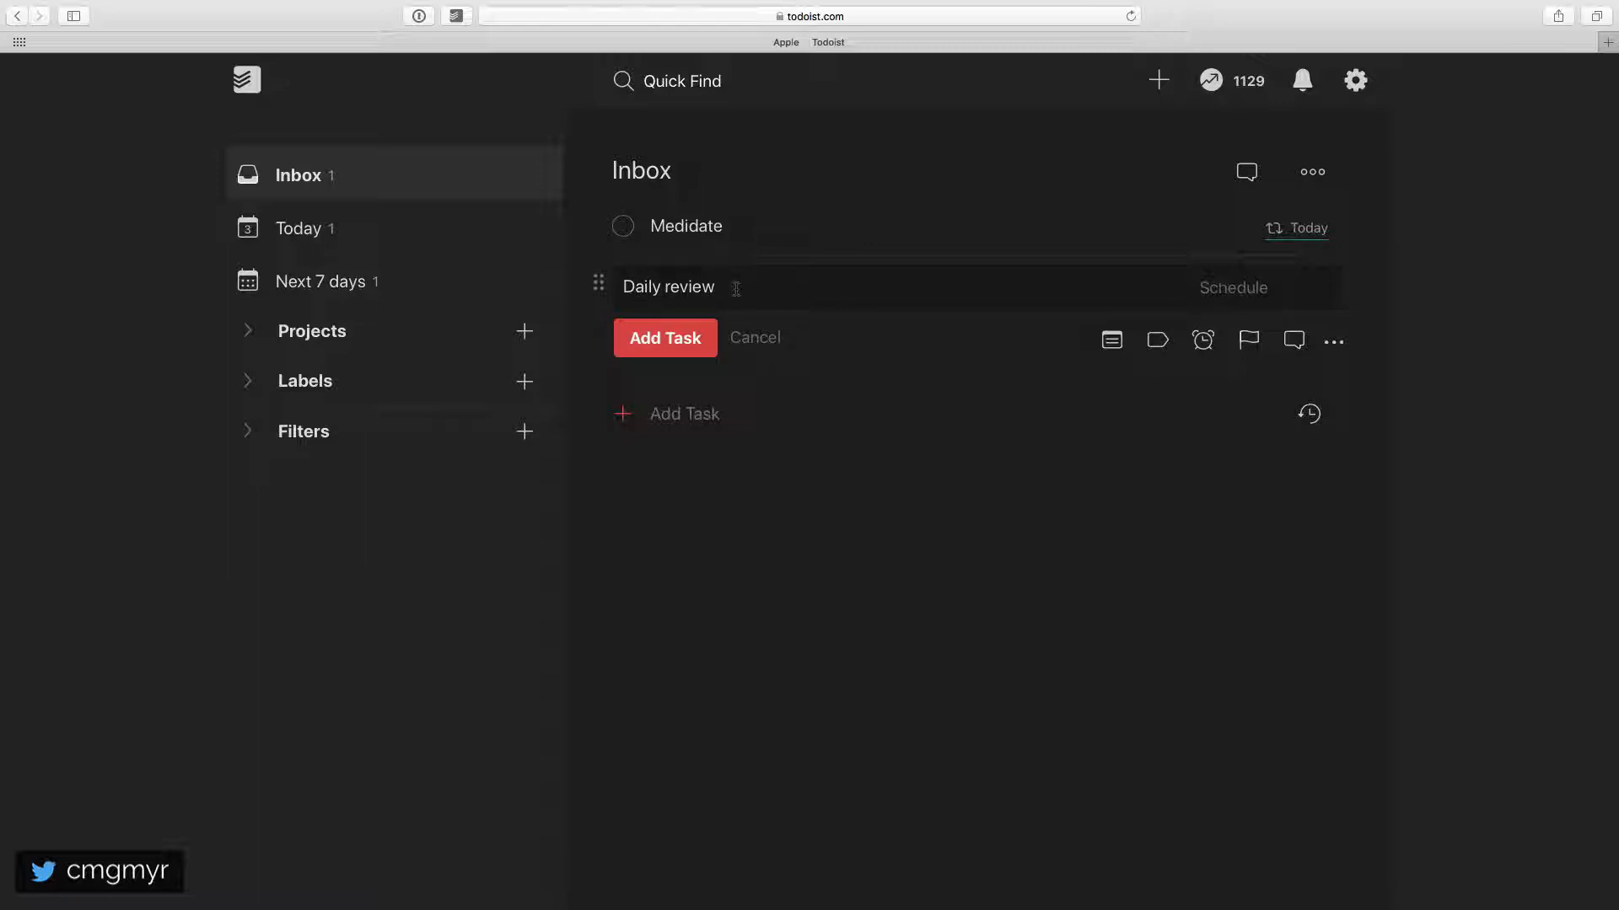
type("every workday")
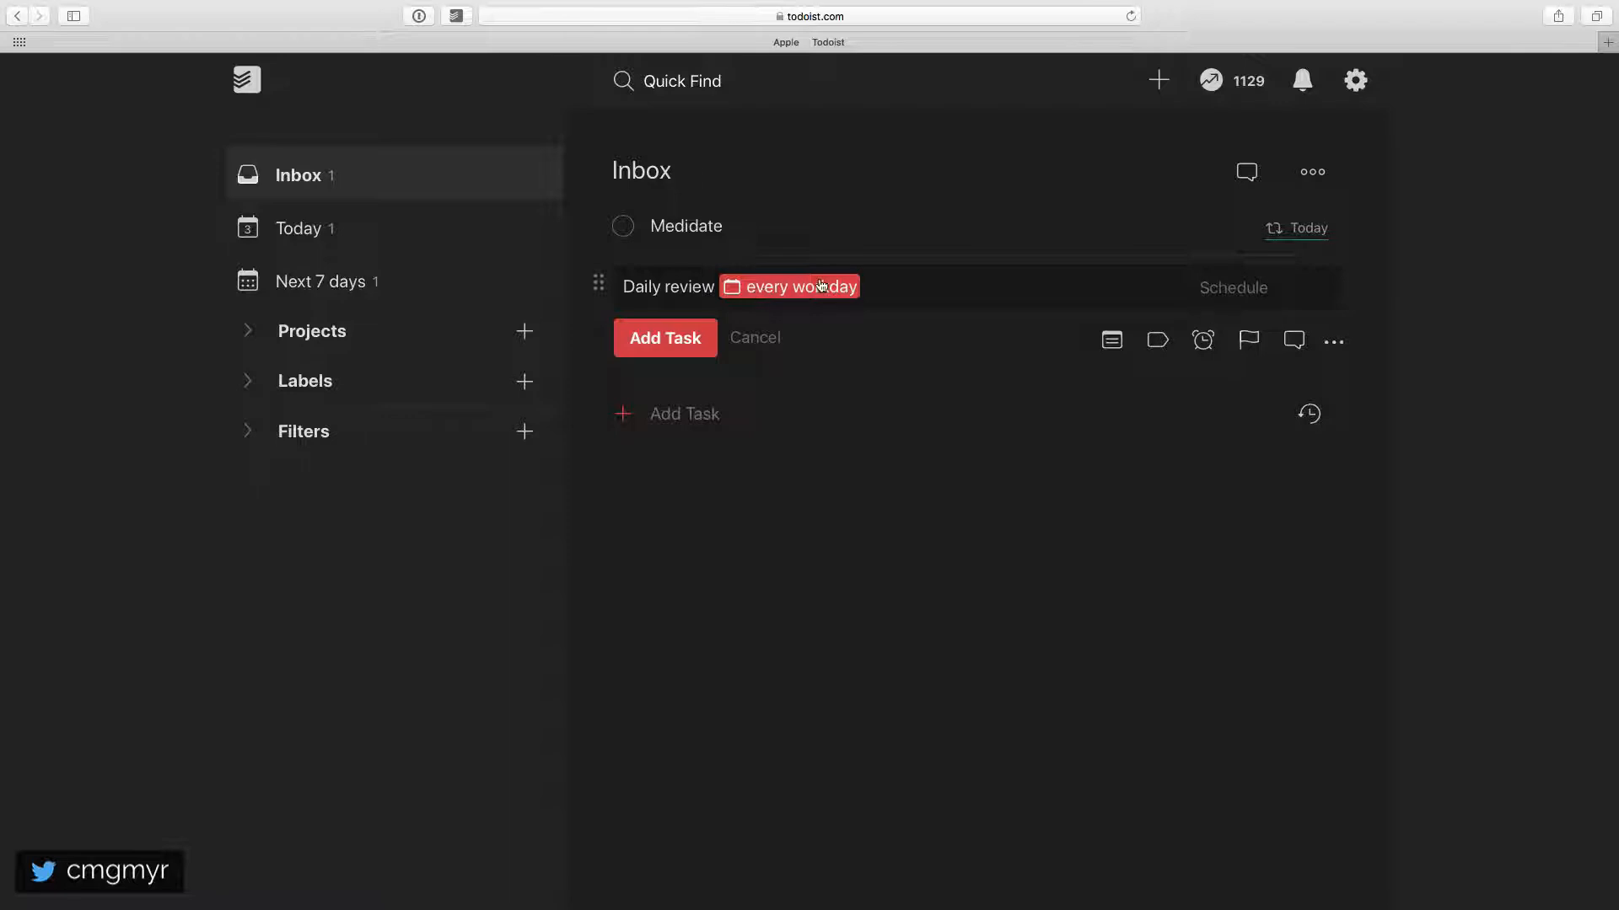
left_click(678, 340)
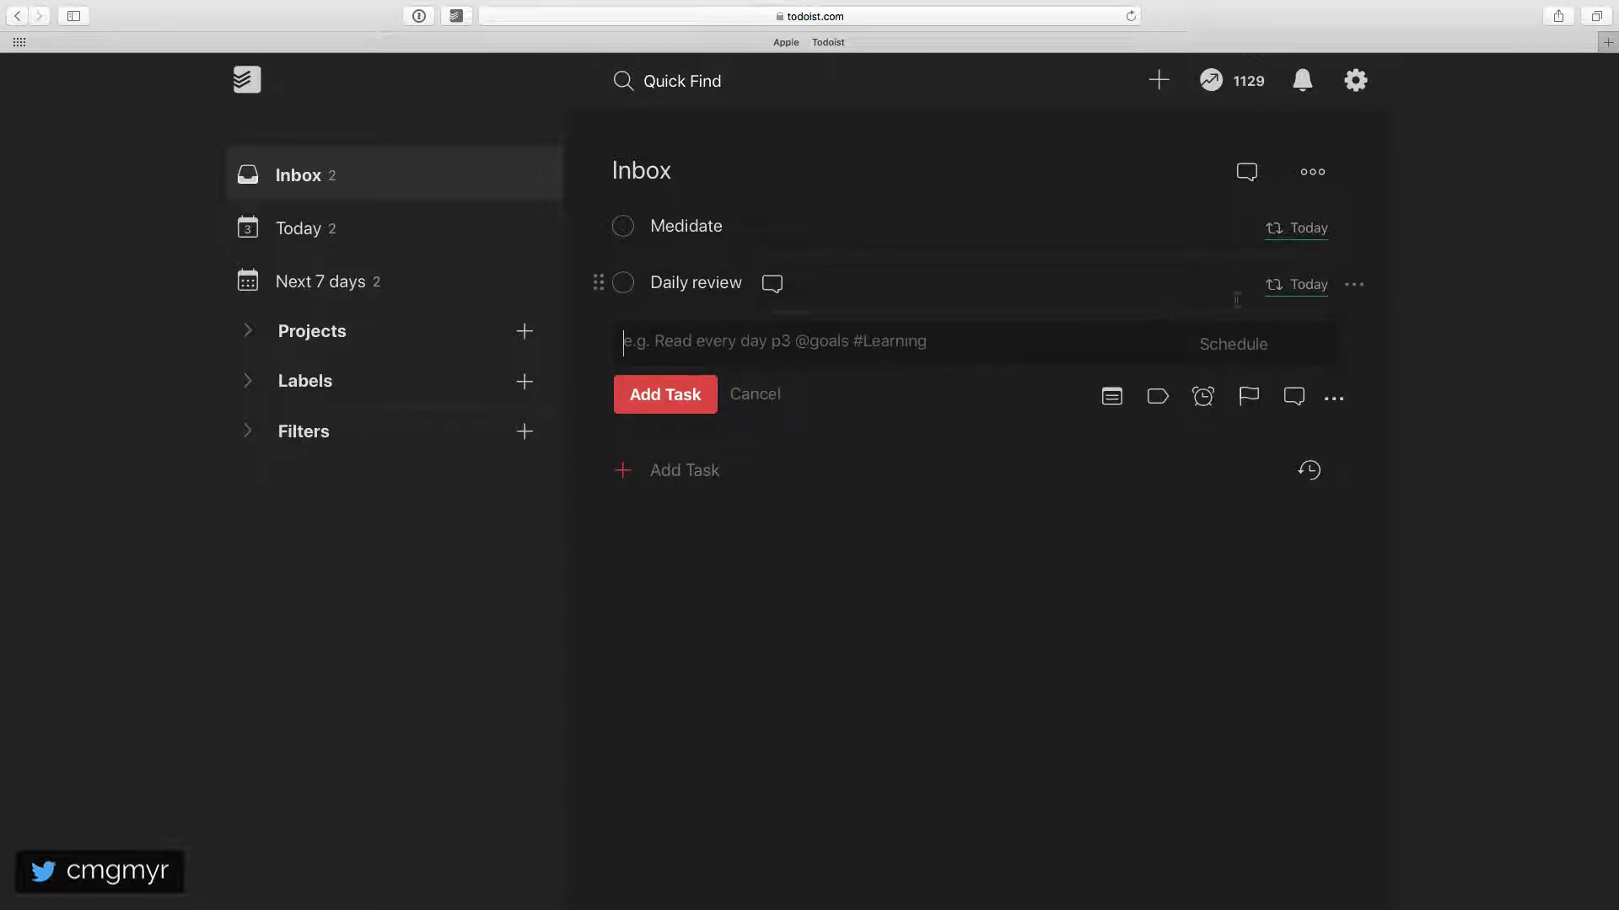
Add a task named "Upload a video" to the Inbox with the recurring date "ev tue, thur".
mouse_move(1287, 295)
type("Upload ")
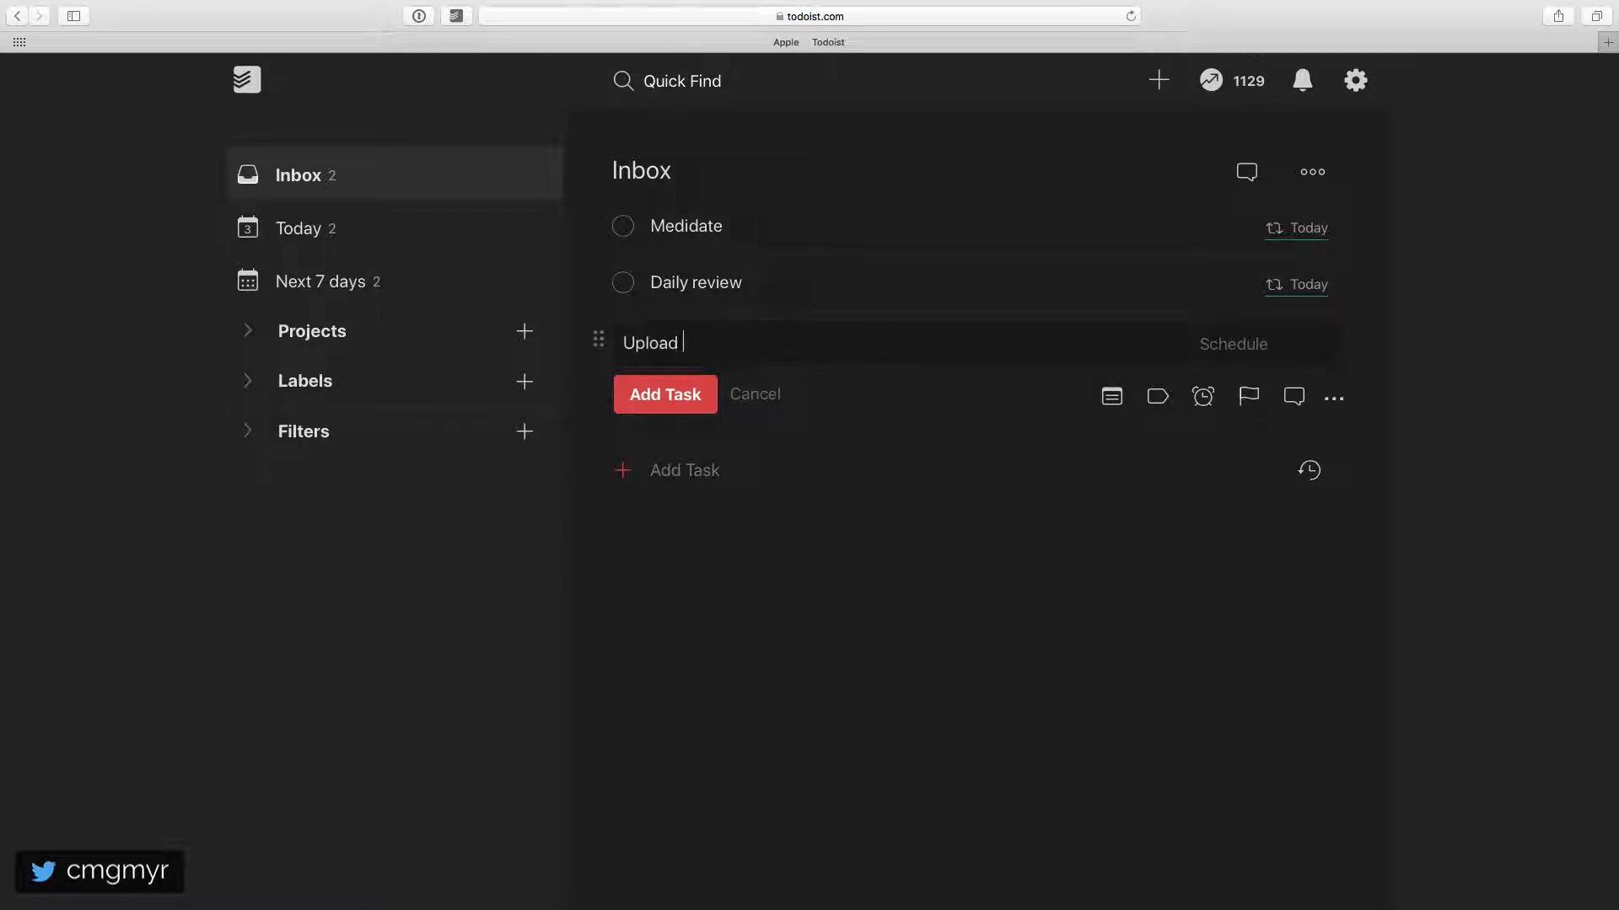
type("a video ev tue,.")
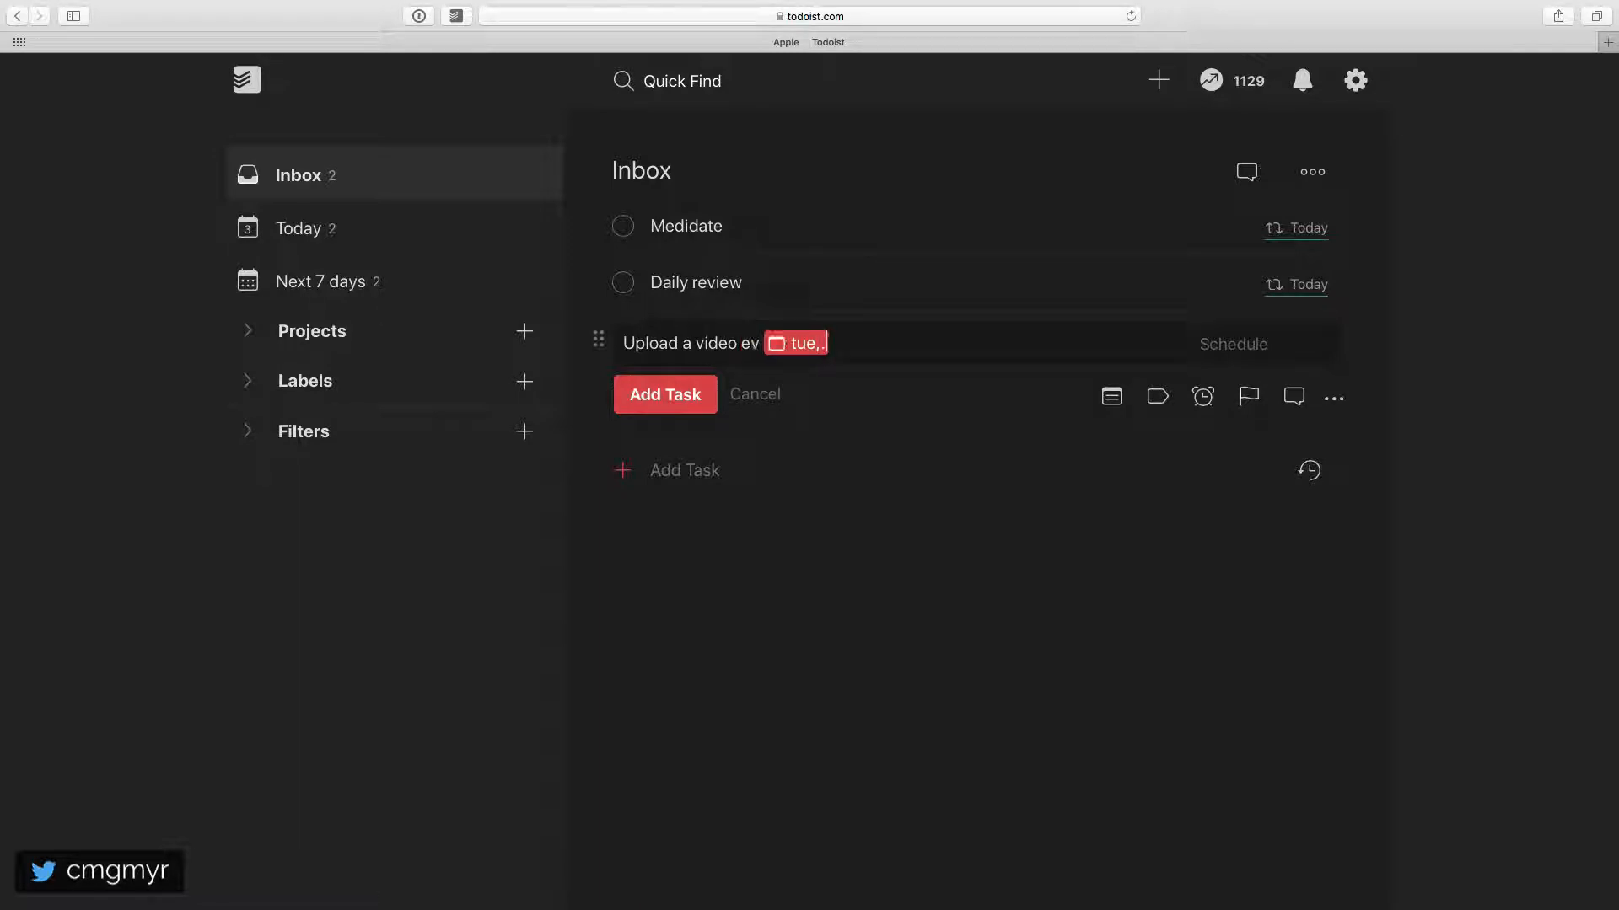
key("BackSpace")
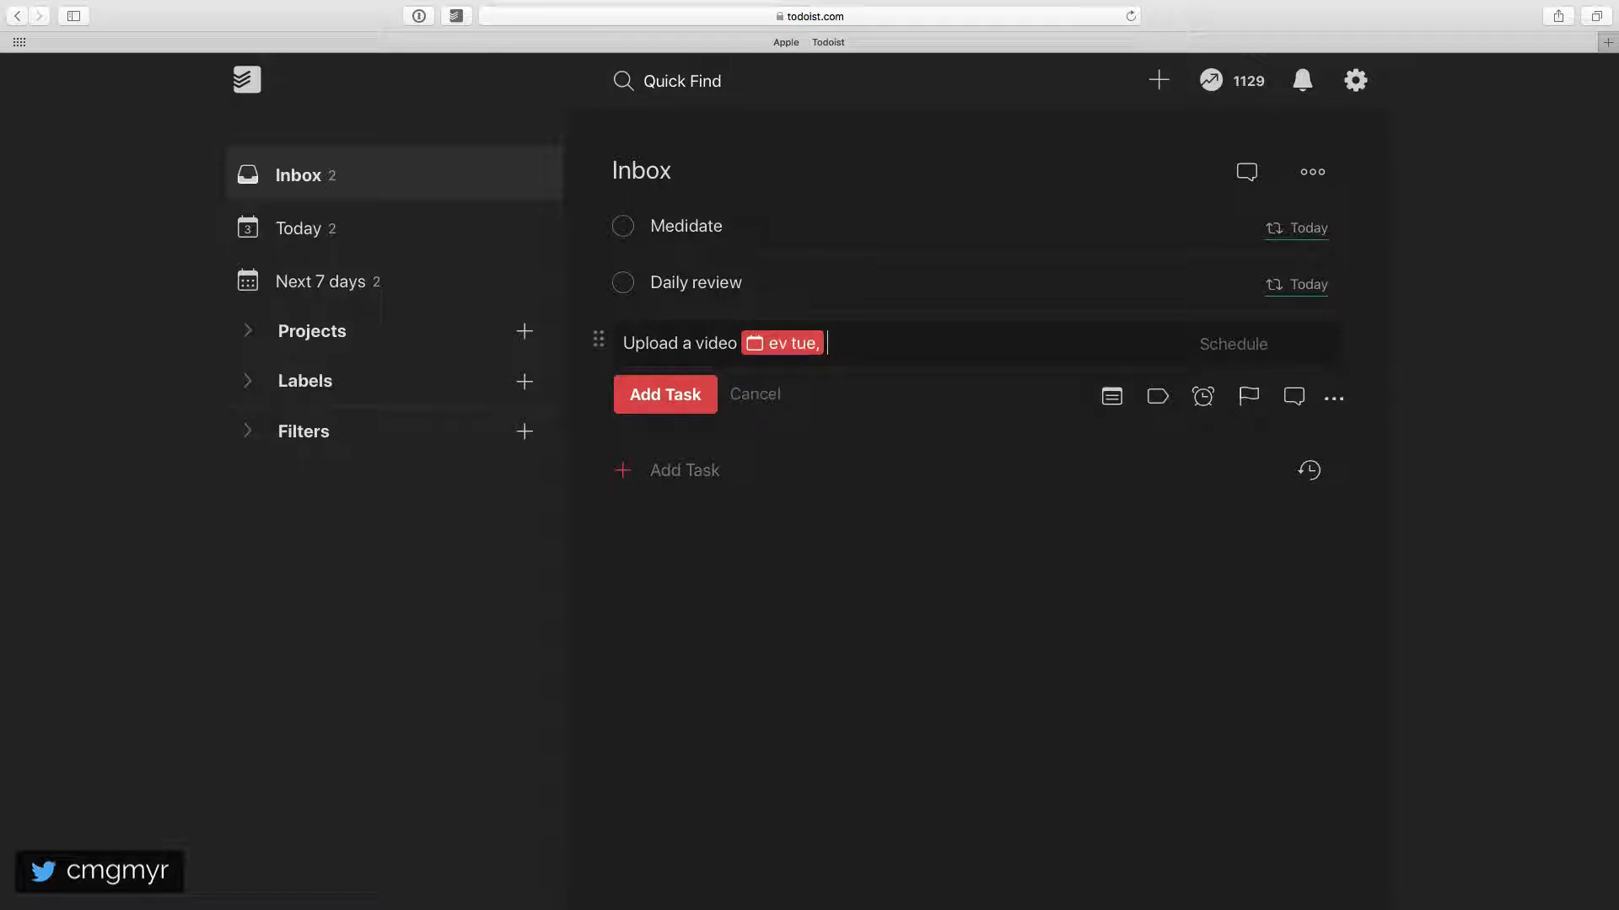
type("thur")
key("Return")
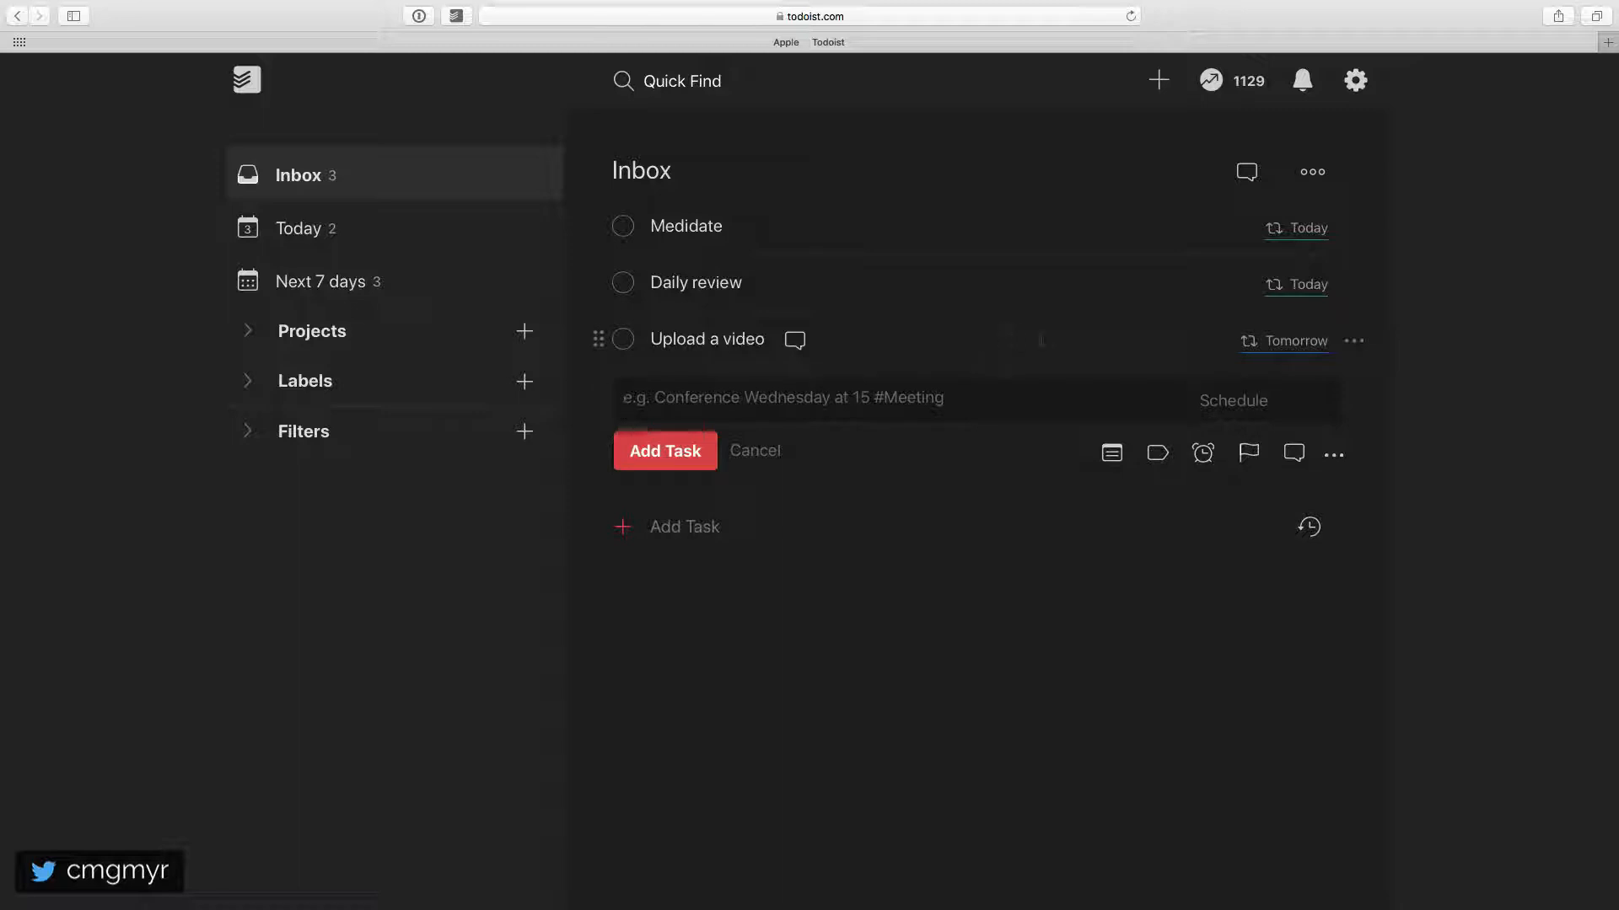
Add a task named "Pay mortgage" to the Inbox with the recurring date "ev 25th".
mouse_move(1235, 340)
type("P")
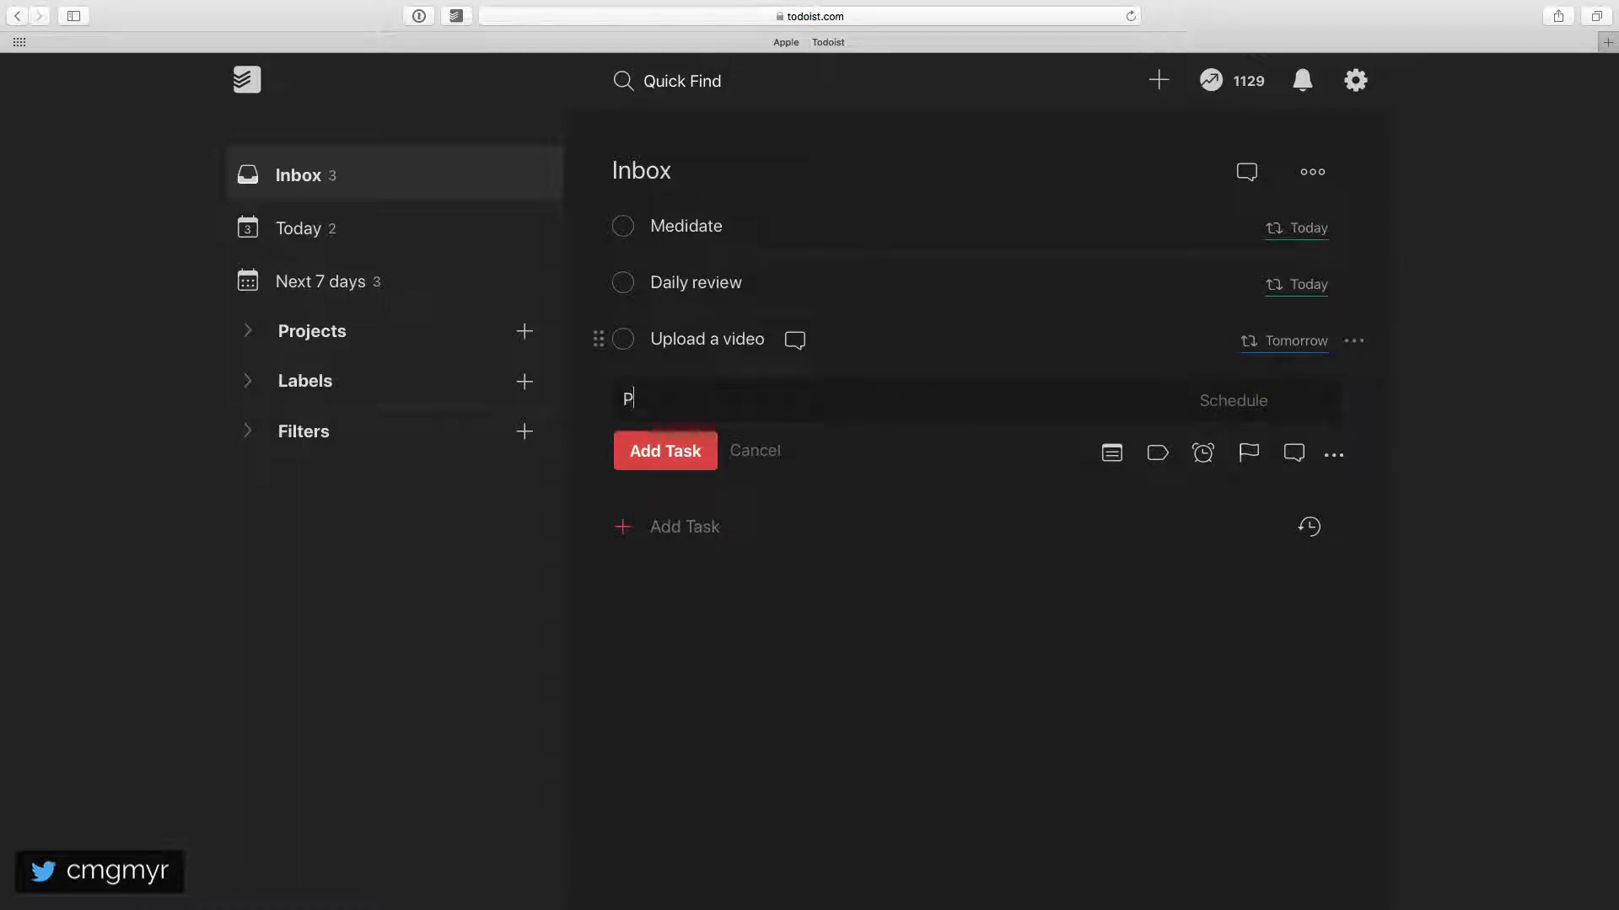
type("ay mortgage ev ")
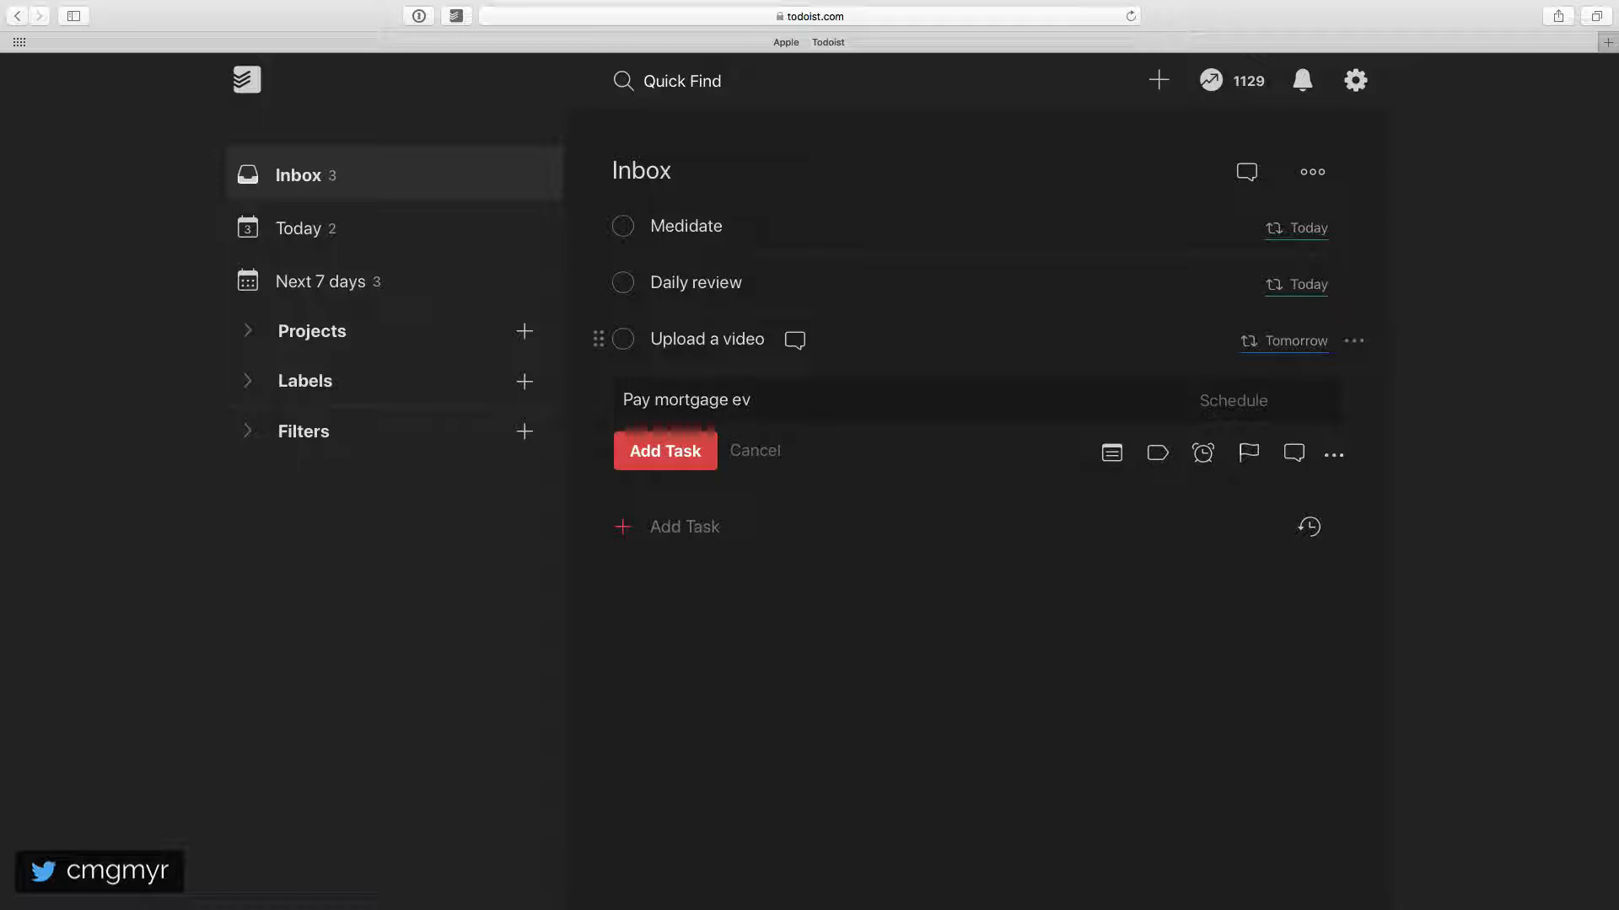
type("25th")
key("Return")
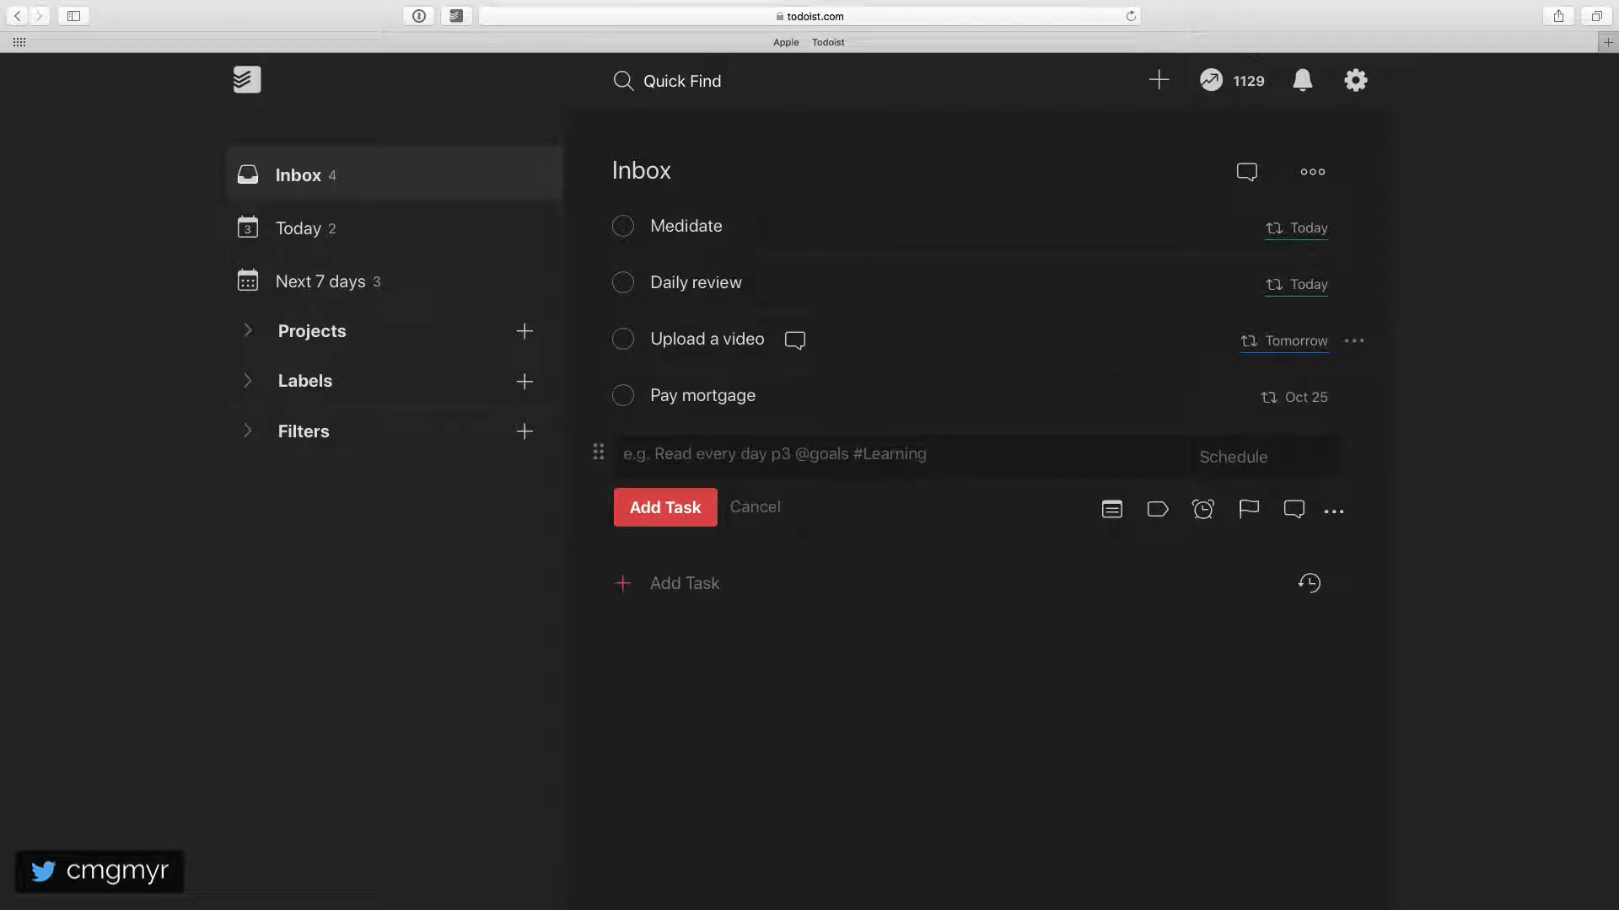
Add a task named "Create client invoices" to the Inbox, recurring "every last workday of the month".
mouse_move(1304, 393)
type("Creat")
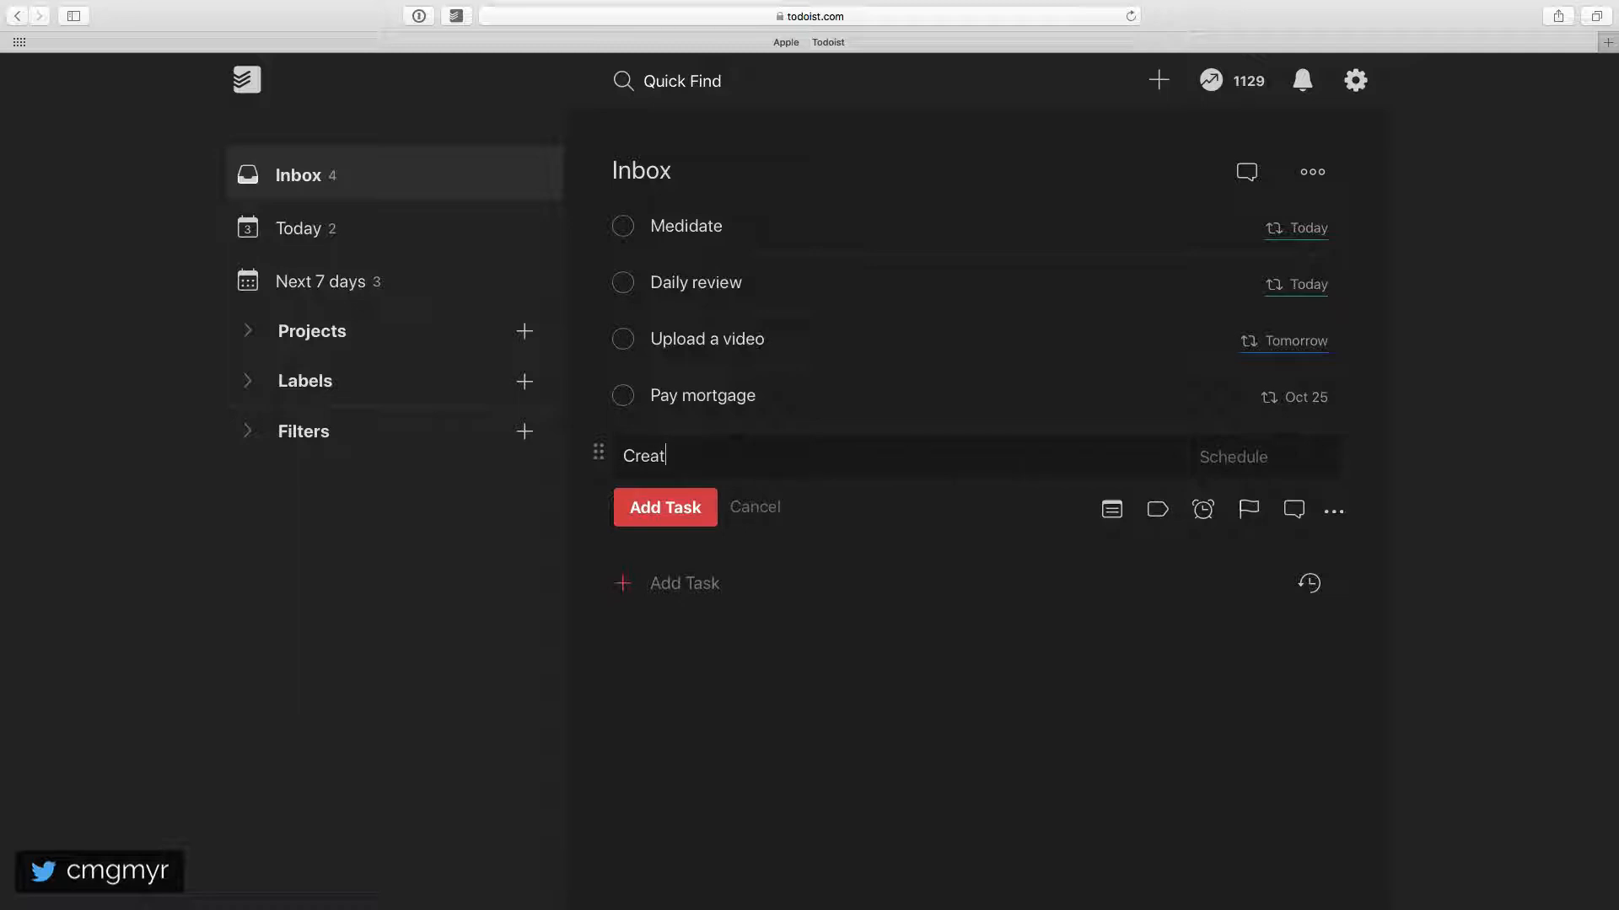
type("e client invoices")
type("every last")
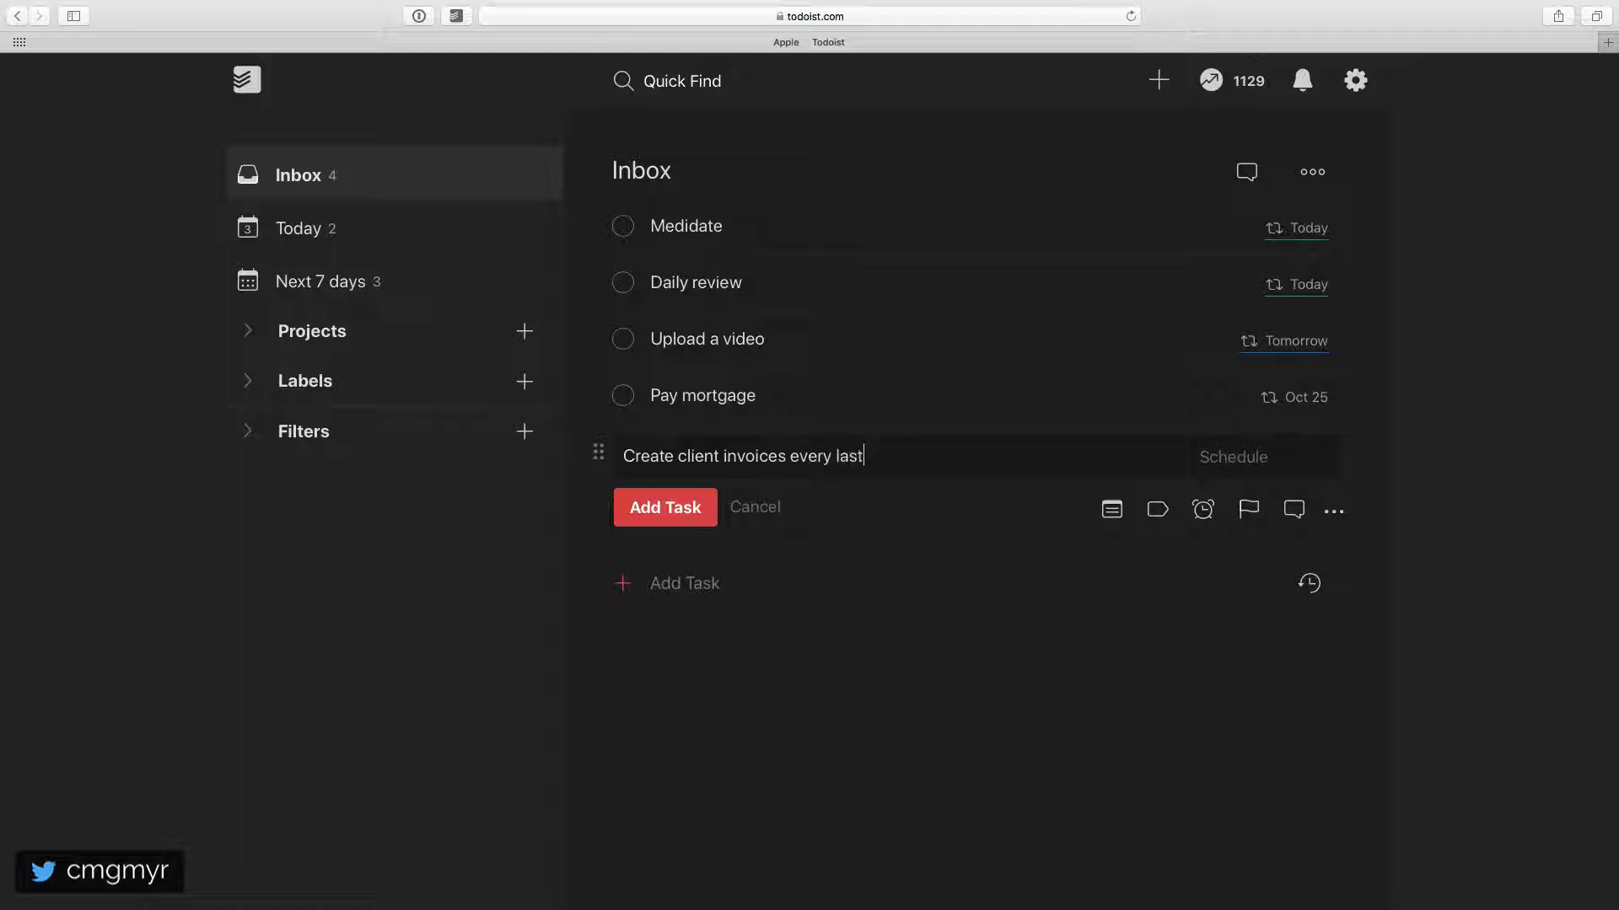
type(" workday of")
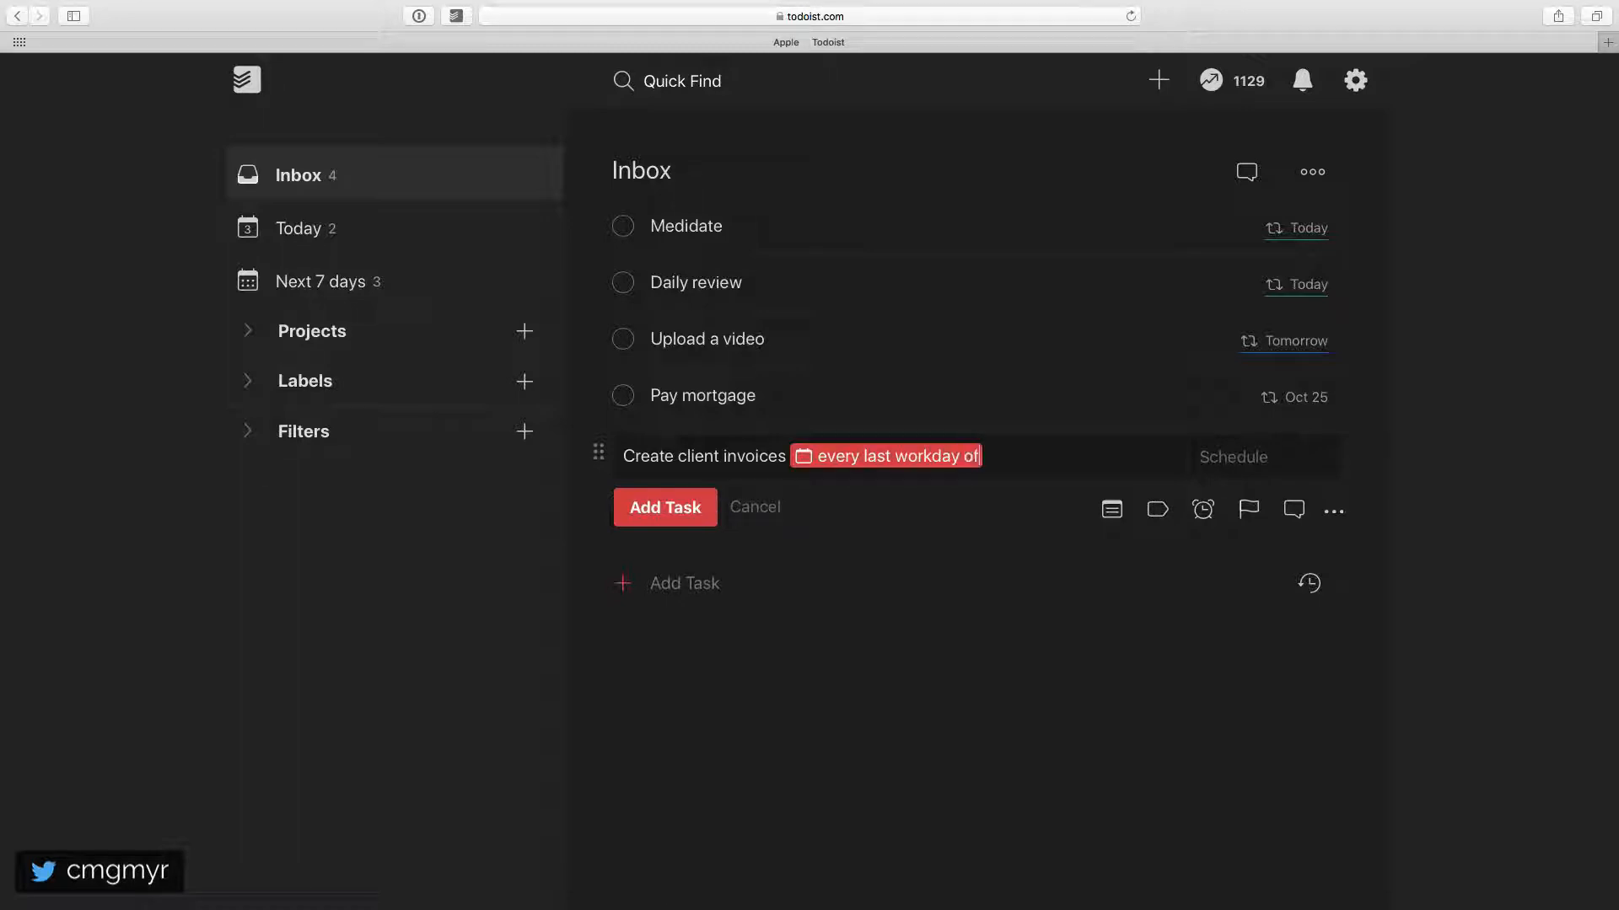
type(" the month")
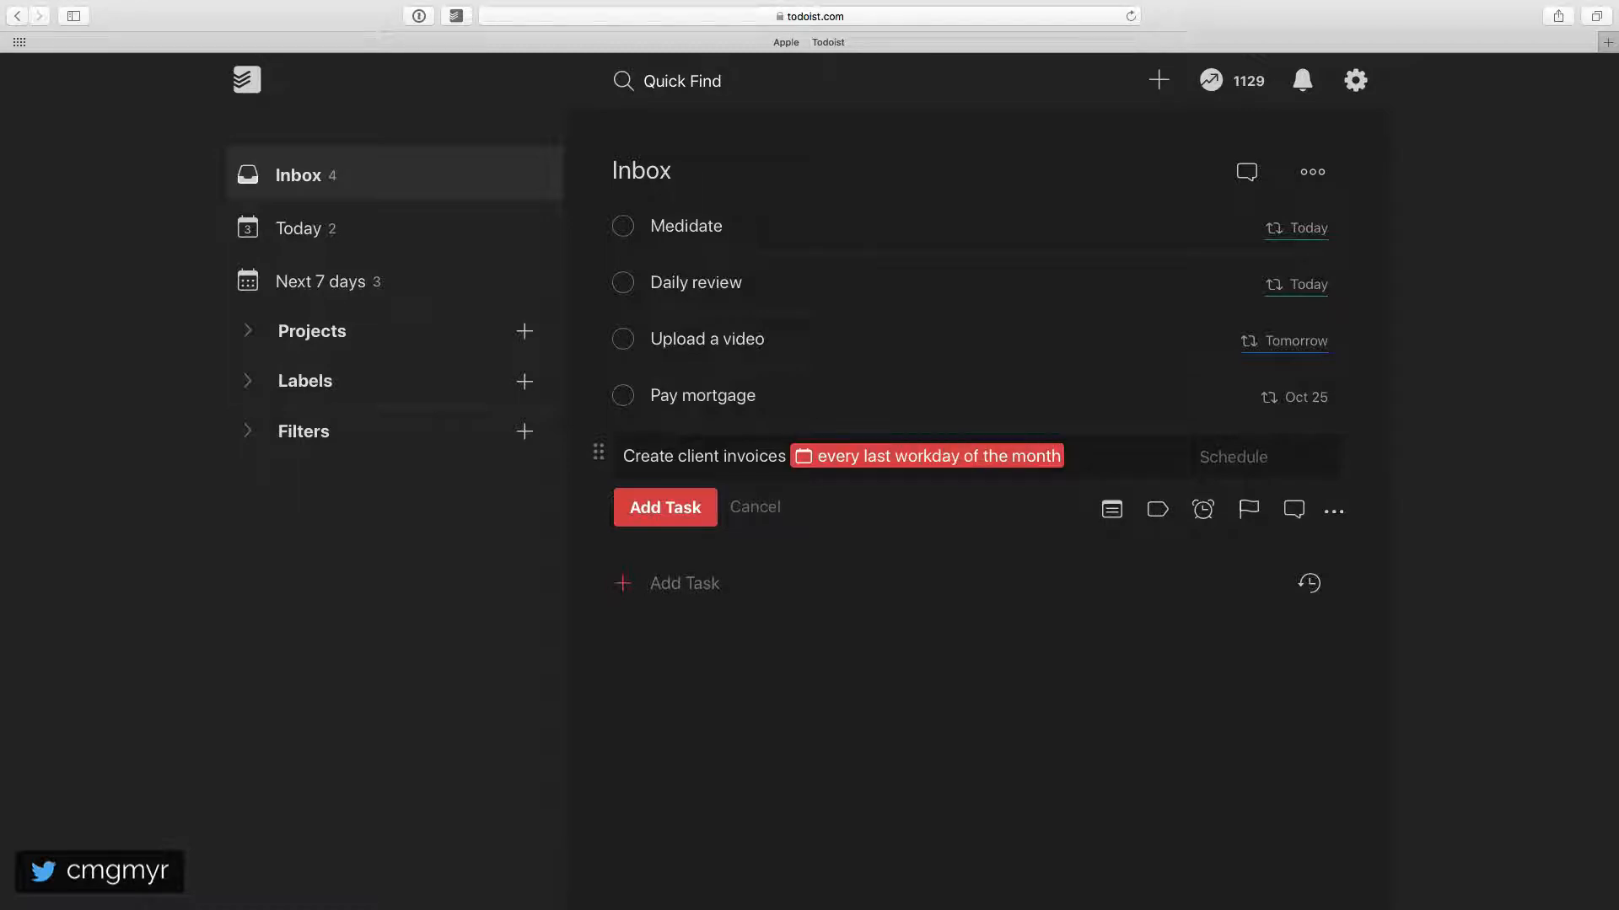
key("Return")
mouse_move(1308, 461)
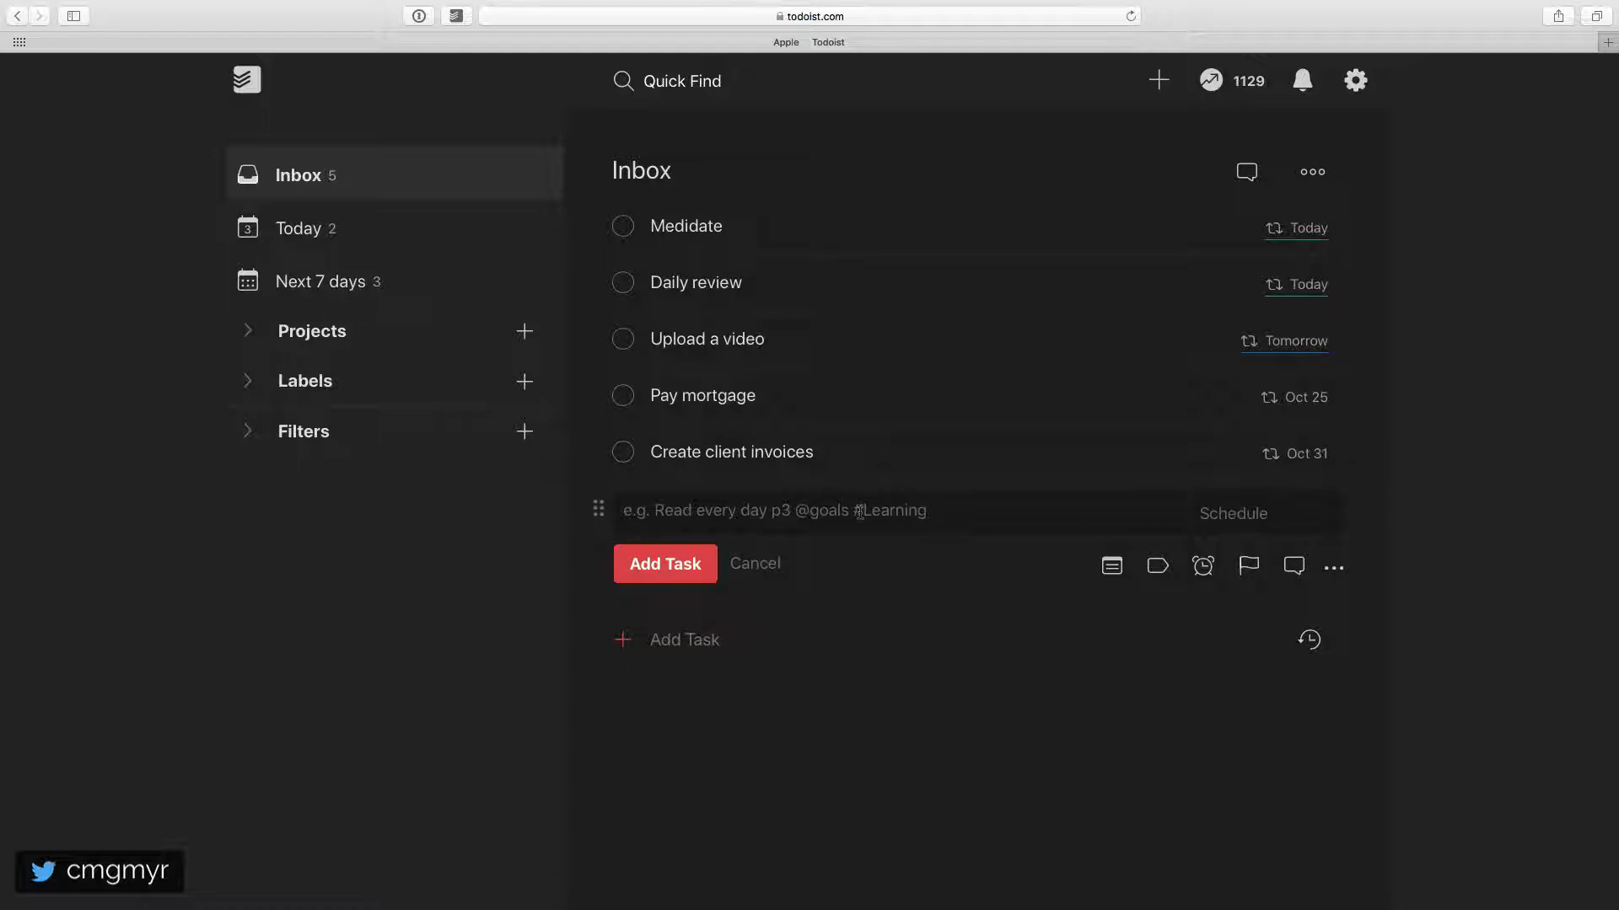
Add a task named "Work out" to the Inbox, recurring "every day starting monday".
type("Wo")
key("BackSpace")
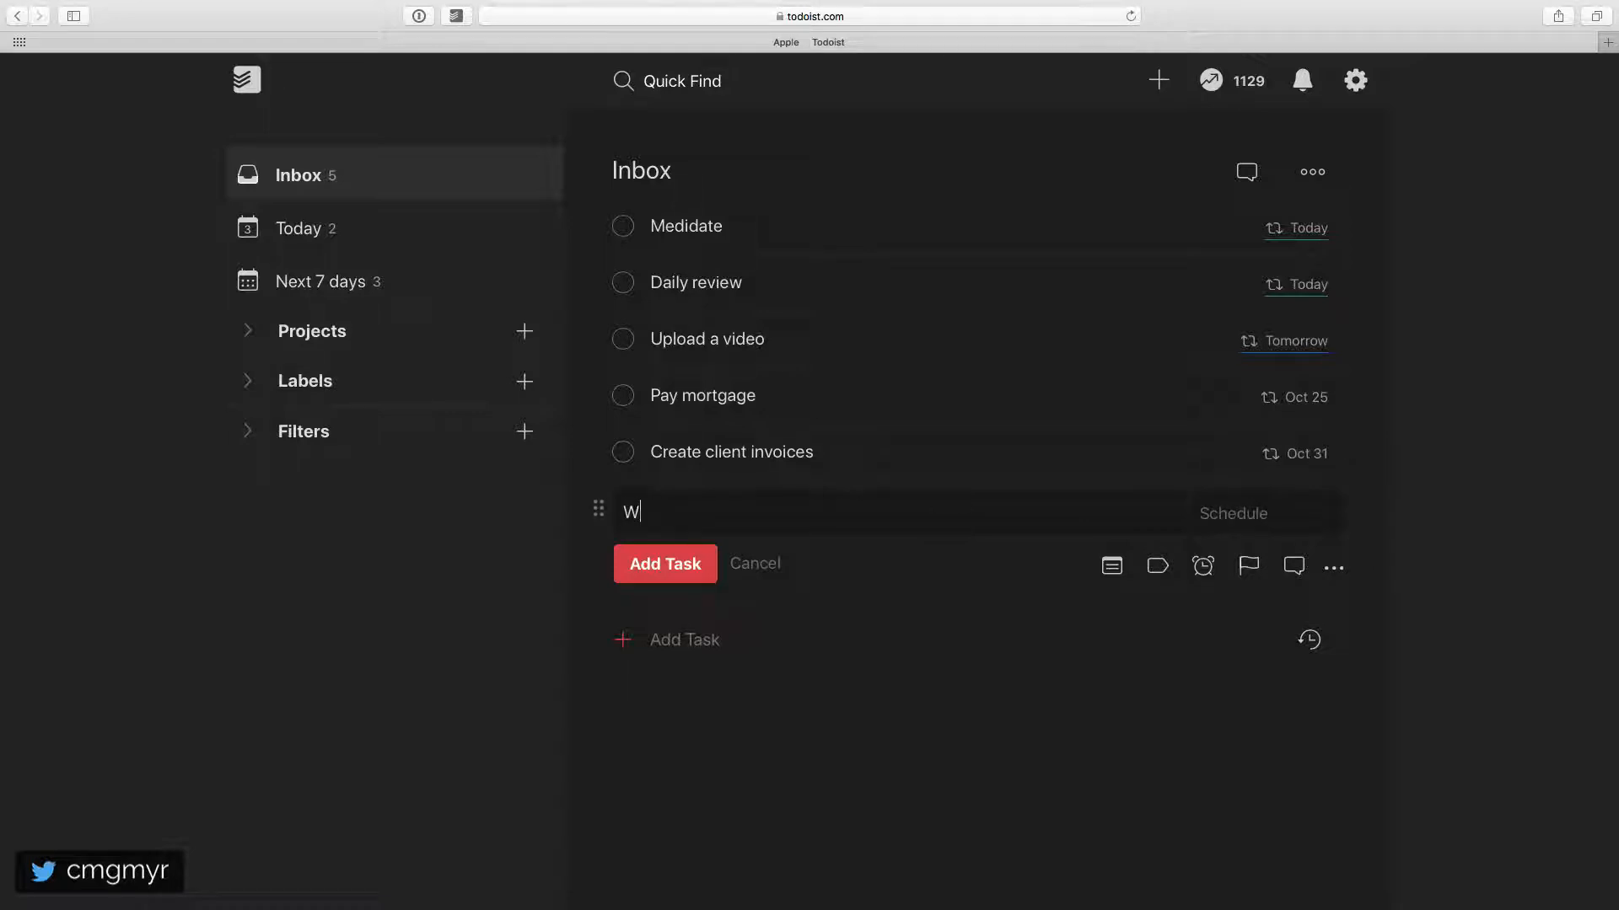
type("ork out every day")
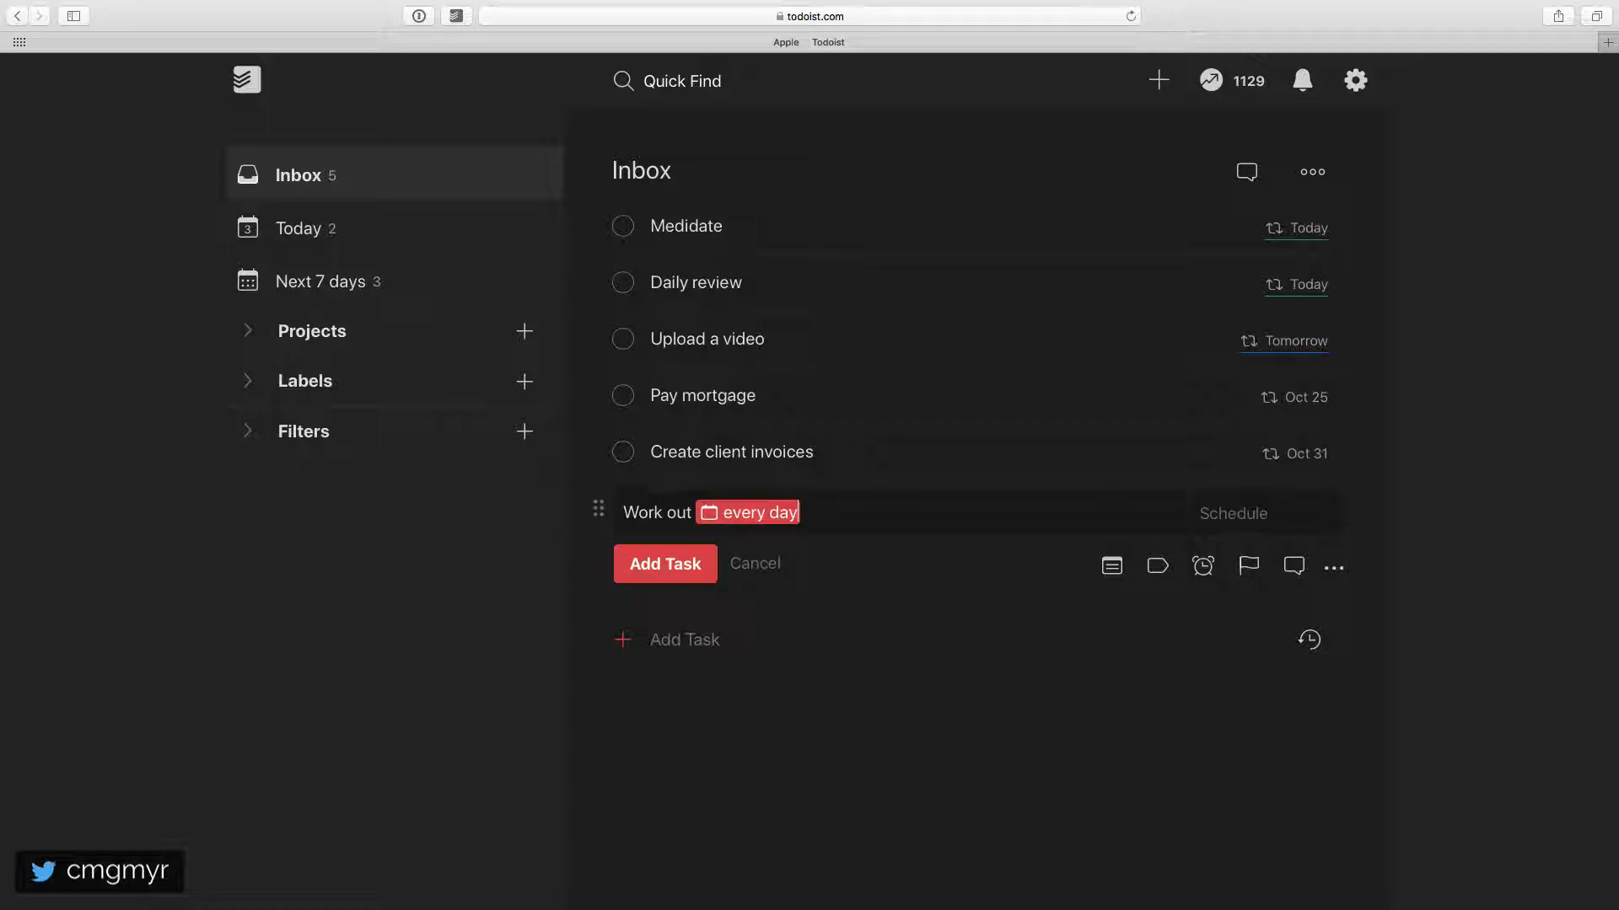
type(" starting monday")
key("Return")
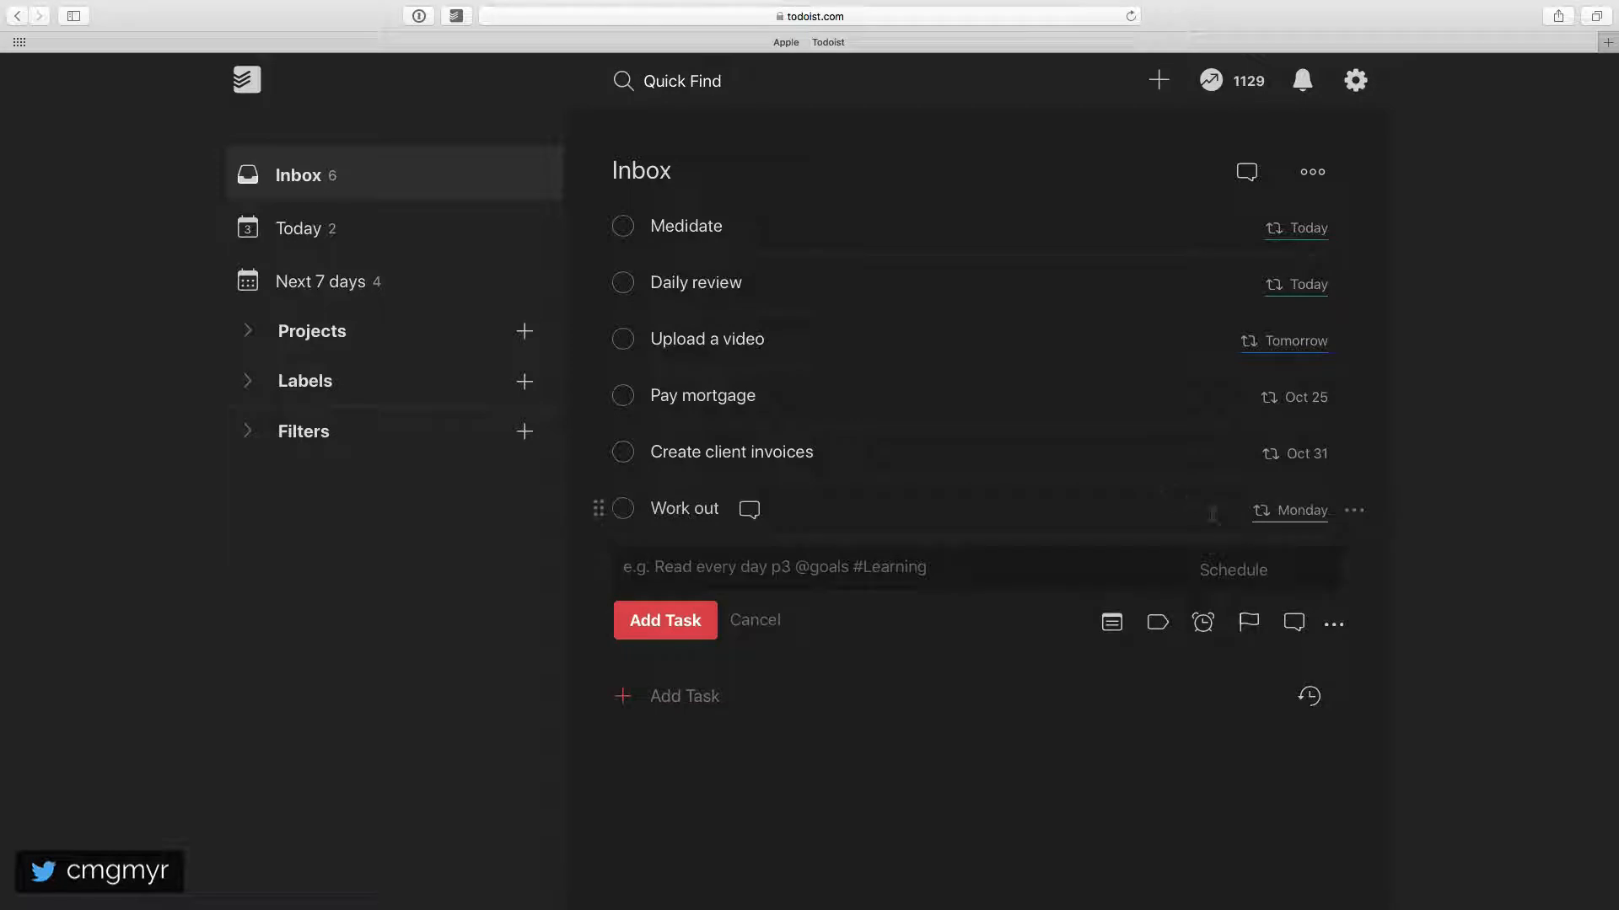
Add a task named "Give dogs meds" to the Inbox with the recurring date "every month".
mouse_move(1271, 513)
mouse_move(1303, 397)
type("Gi")
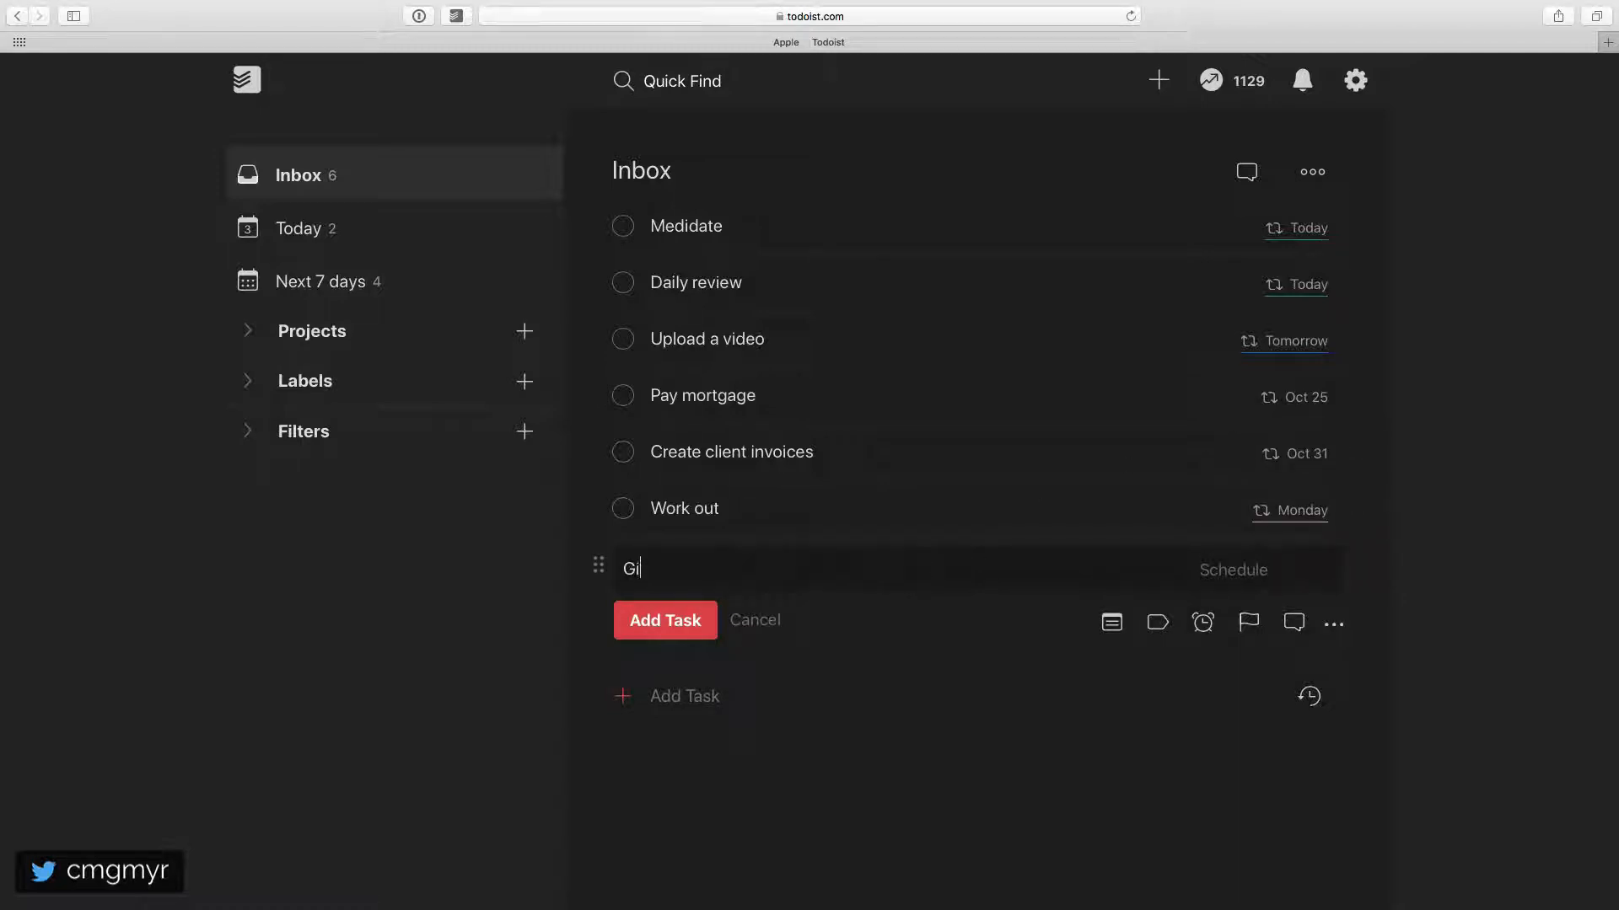
type("ve dogs meds every month")
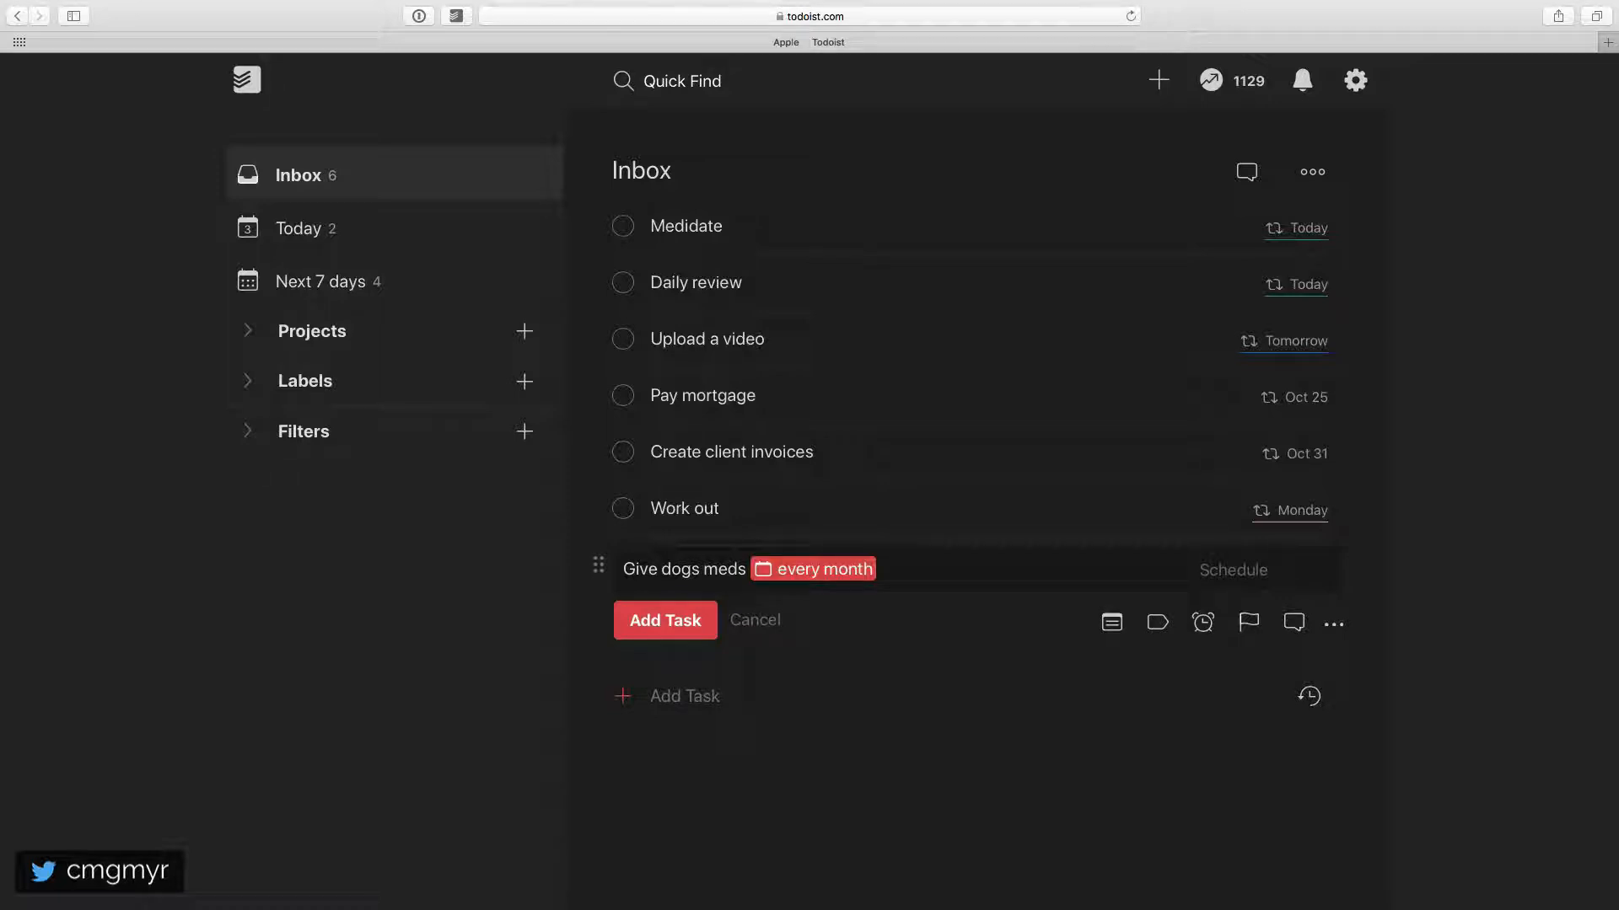
key("Return")
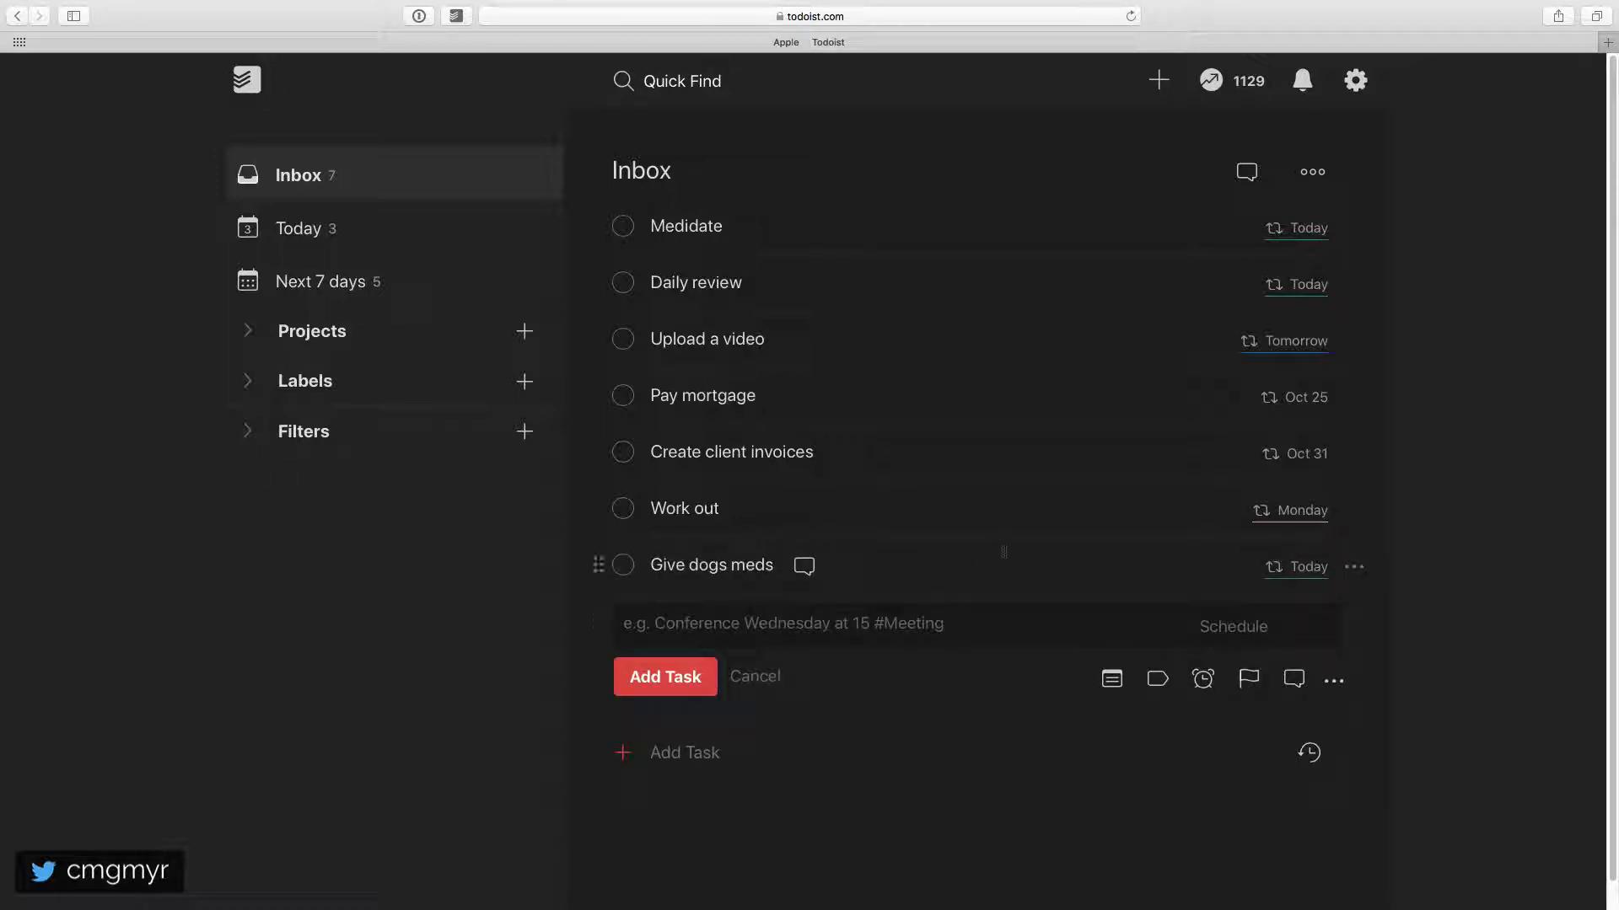
Add a second "Give dogs meds" task to the Inbox, this time recurring "every! month".
mouse_move(1274, 567)
type("Give gi")
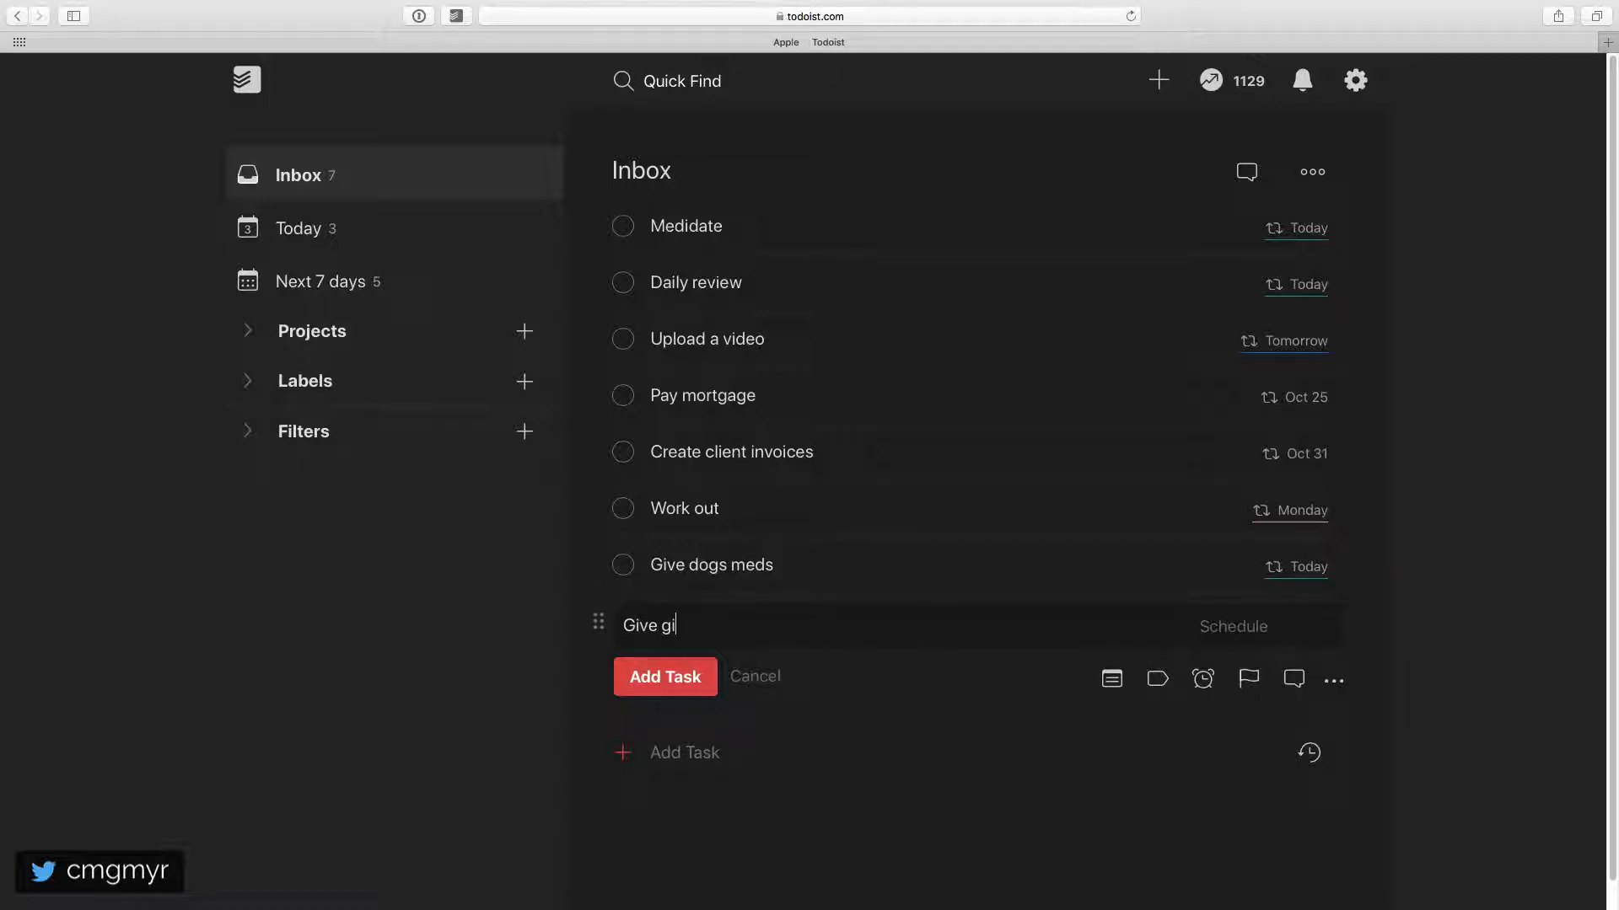
key("BackSpace")
key("BackSpace")
type("dogs meds every! month")
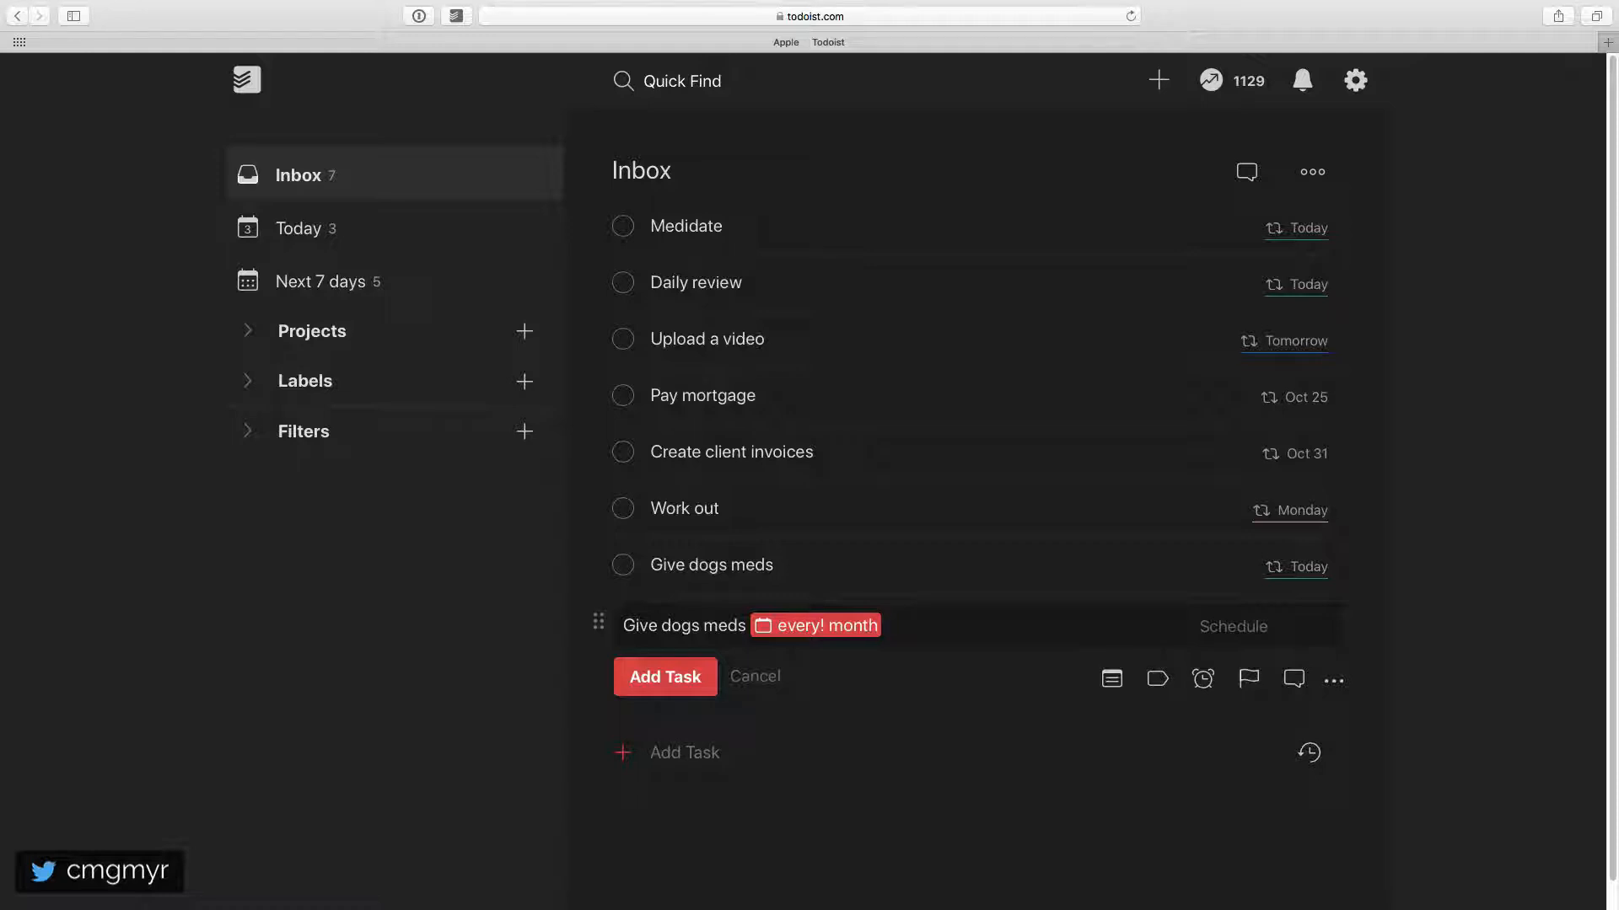
key("Return")
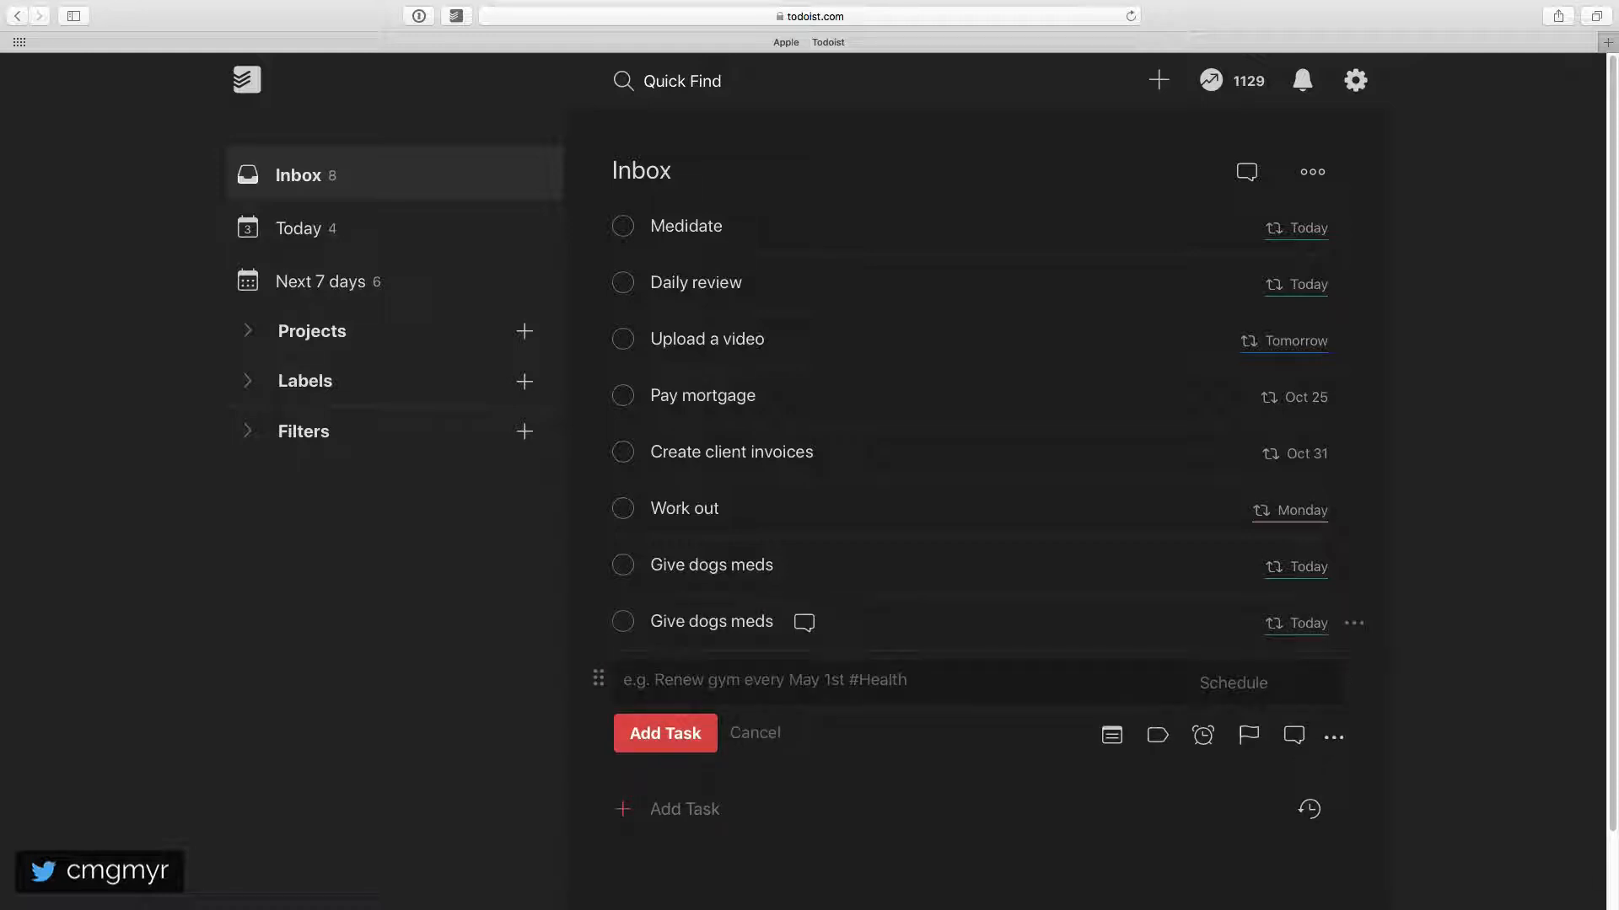
Complete the current occurrence of the first "Give dogs meds" task, the one recurring "every month".
mouse_move(1283, 624)
left_click(623, 567)
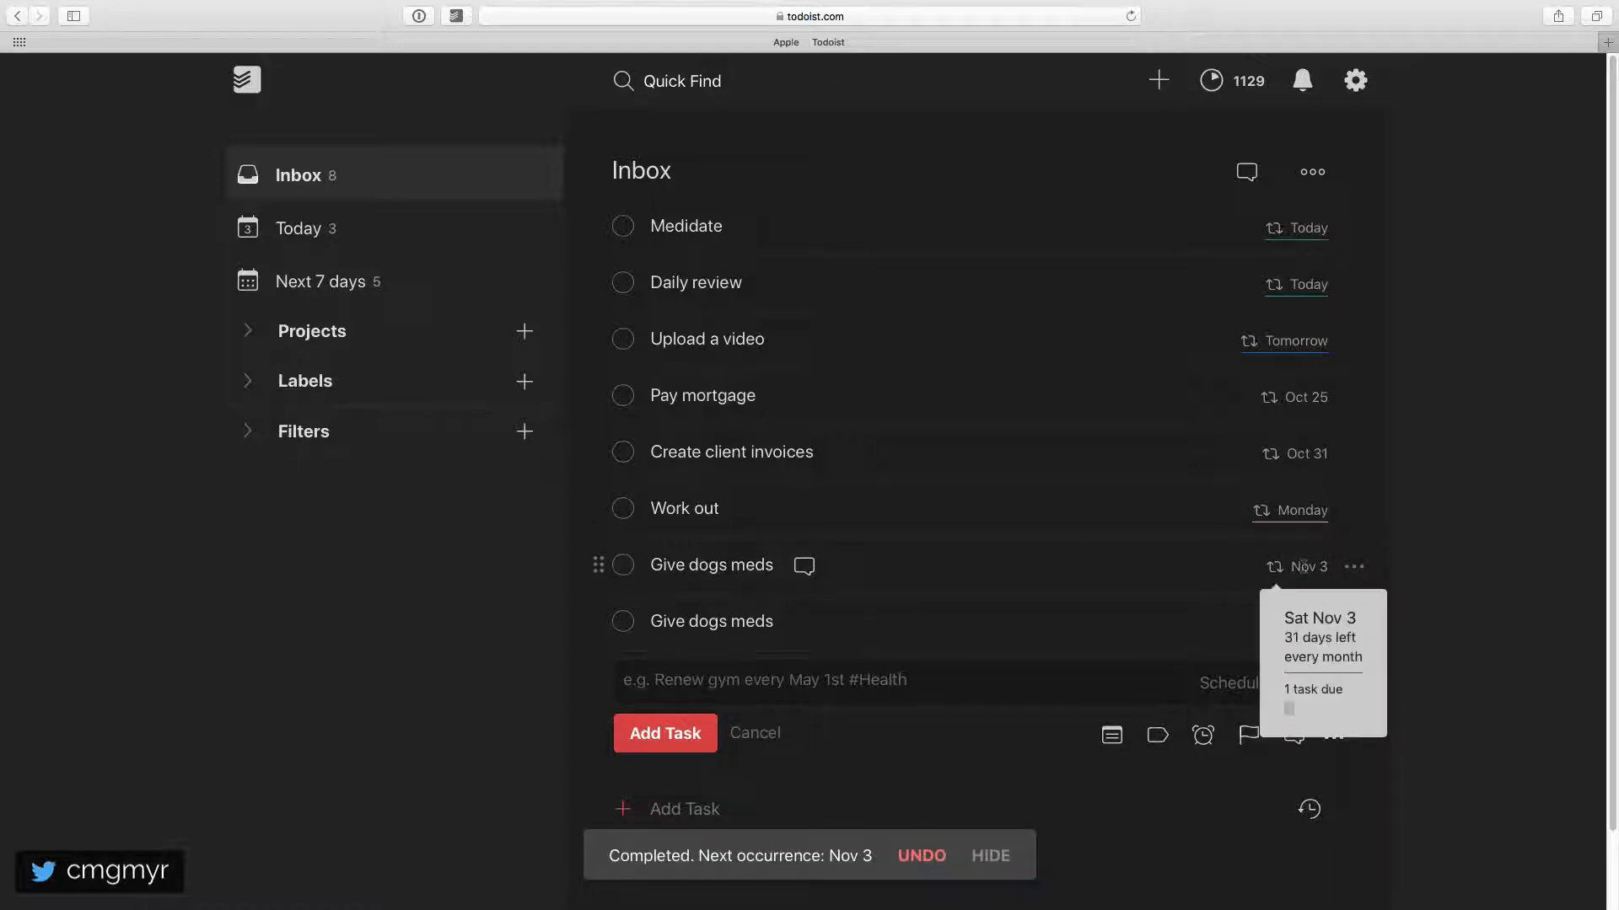